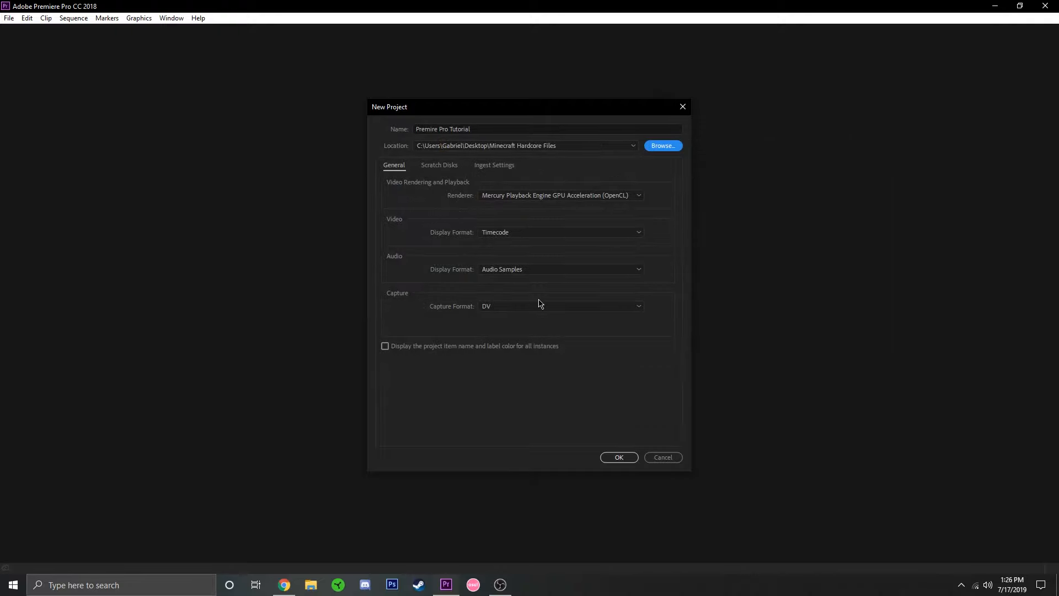
Create the project "Premire Pro Tutorial" with the settings shown and choose the Editing workspace.
click(614, 457)
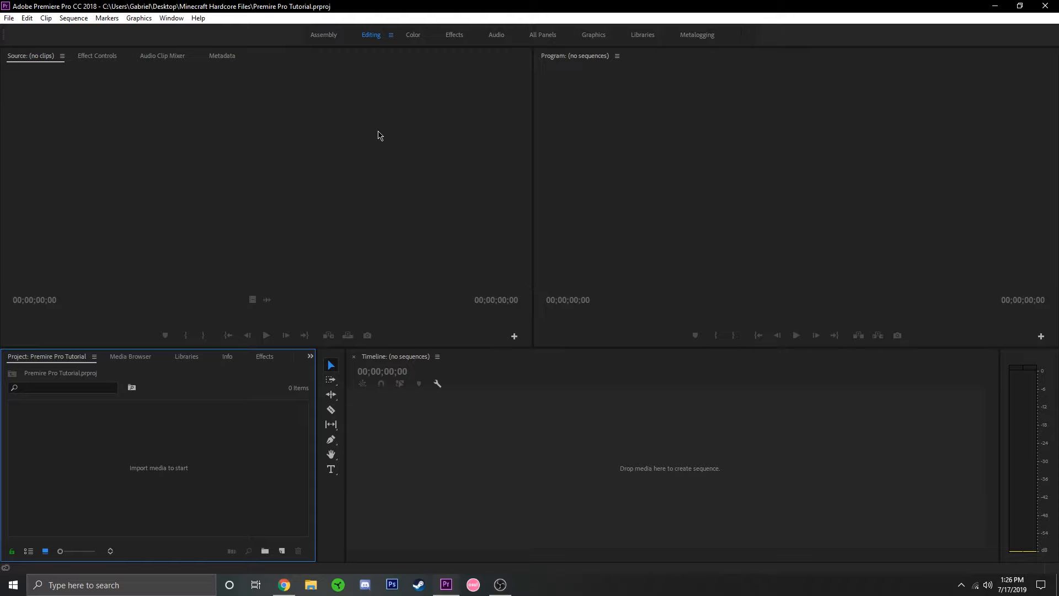
click(178, 20)
mouse_move(193, 33)
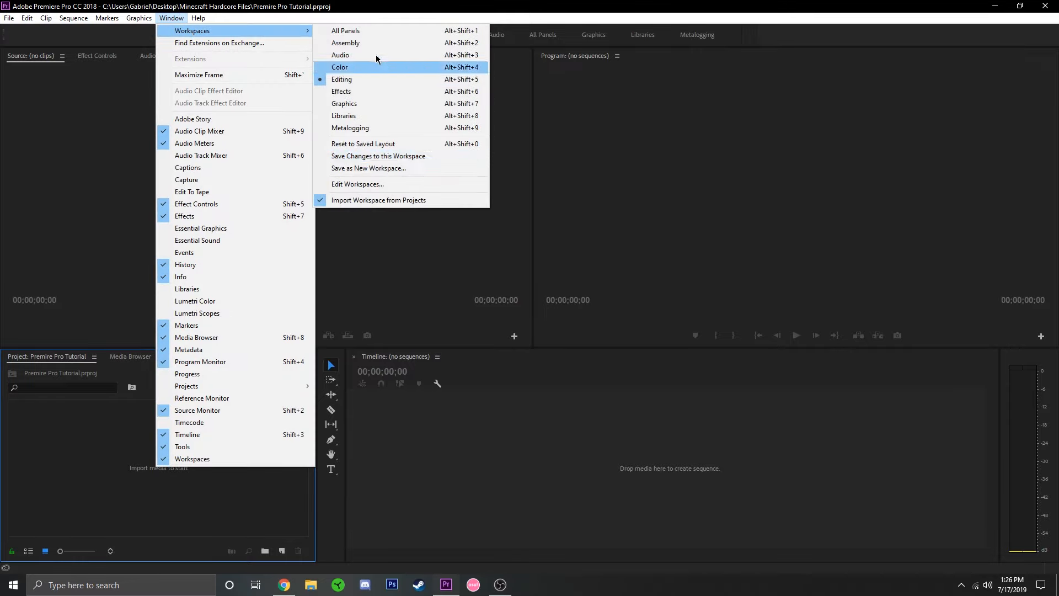
click(353, 79)
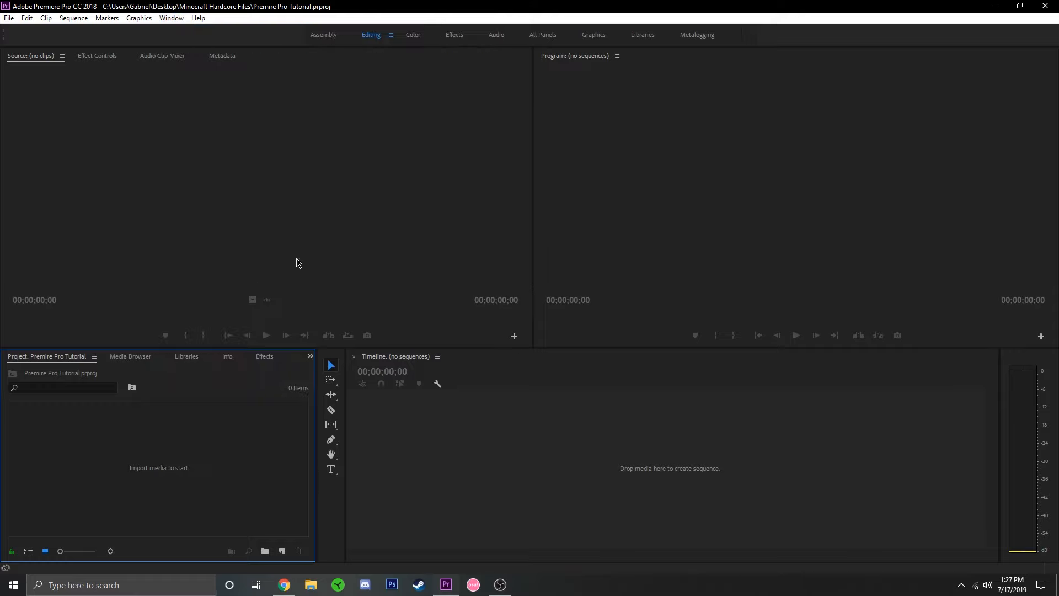
click(180, 19)
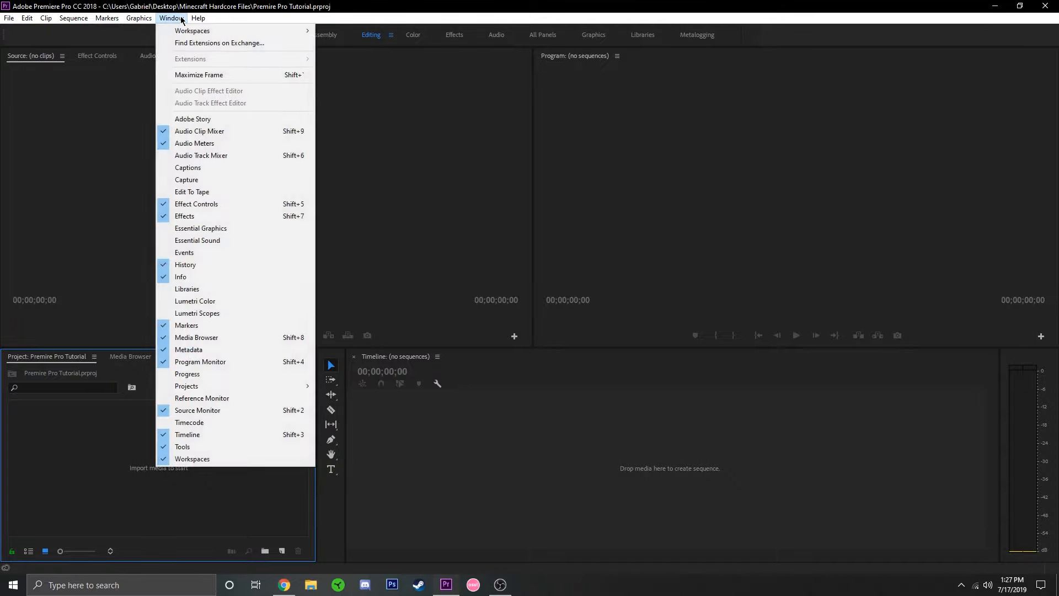
mouse_move(209, 32)
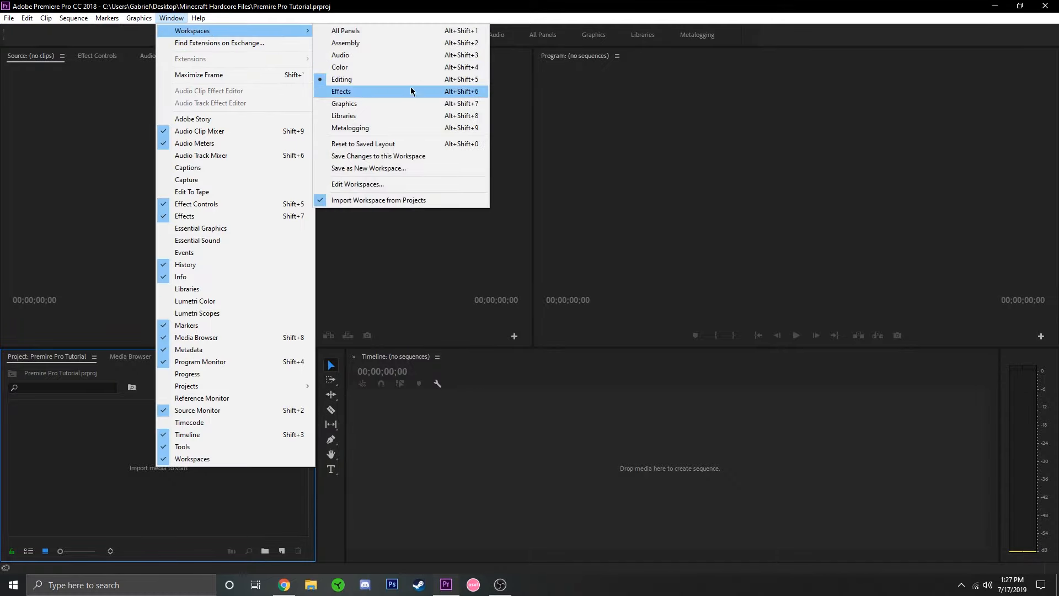
click(546, 14)
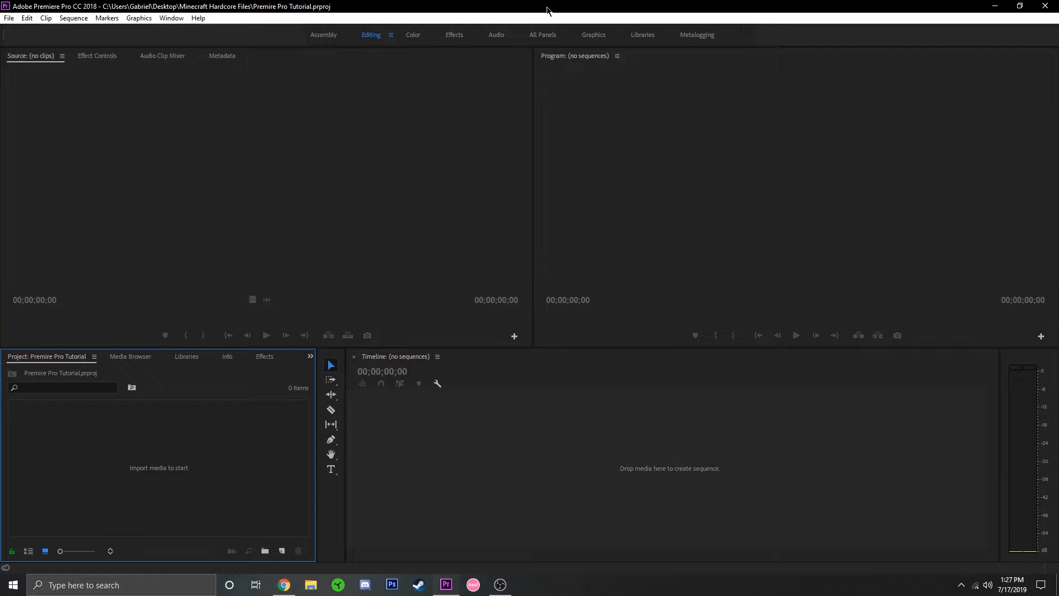
Import the video IMG 1990 TRIM.mp4 from the "Premire Pro Tutuorial" folder on the SSD (D:) drive.
double_click(158, 475)
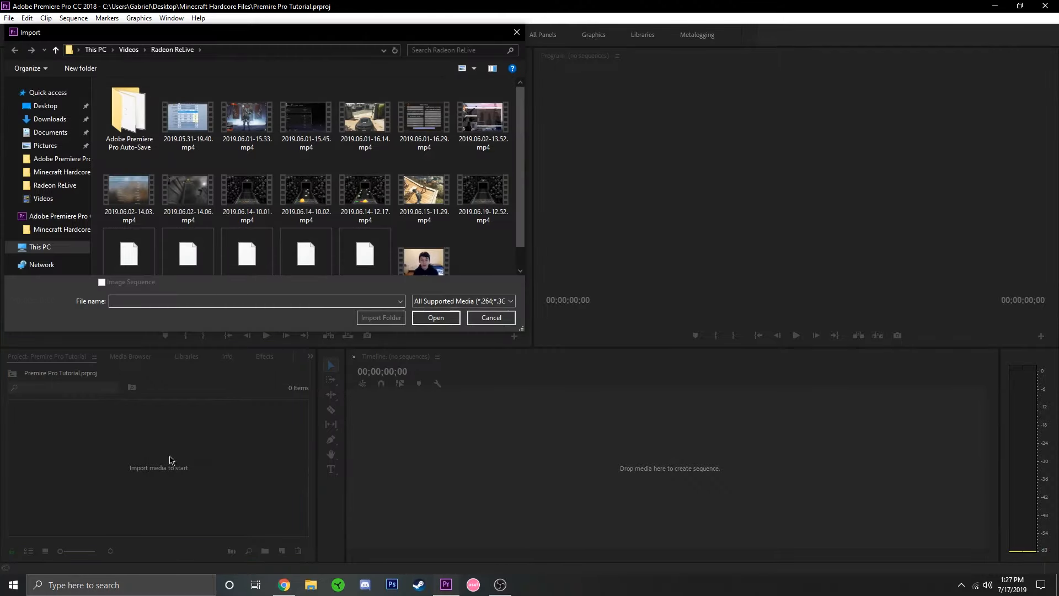
click(47, 247)
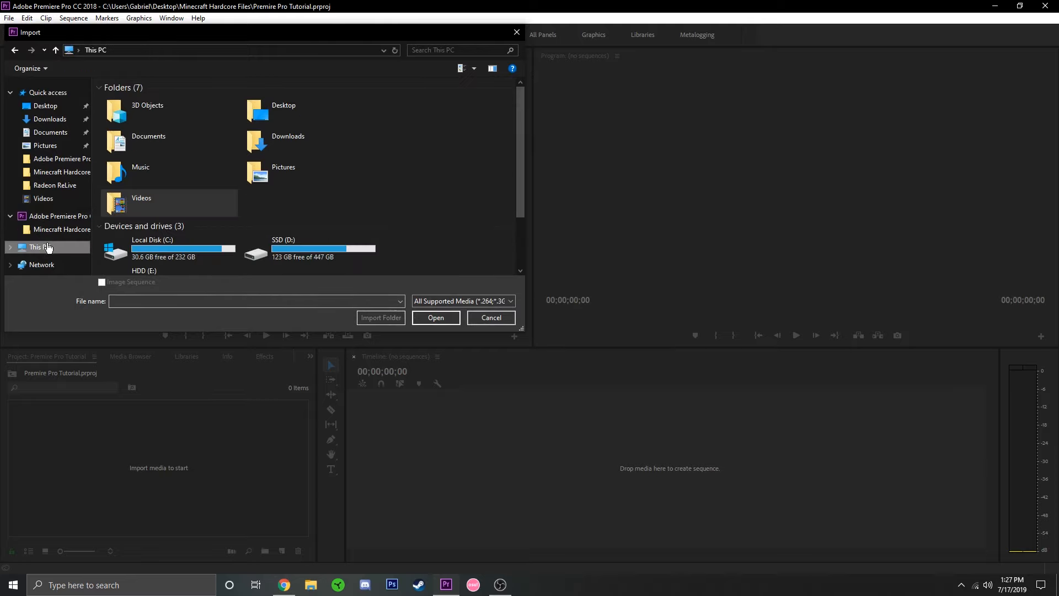
double_click(267, 240)
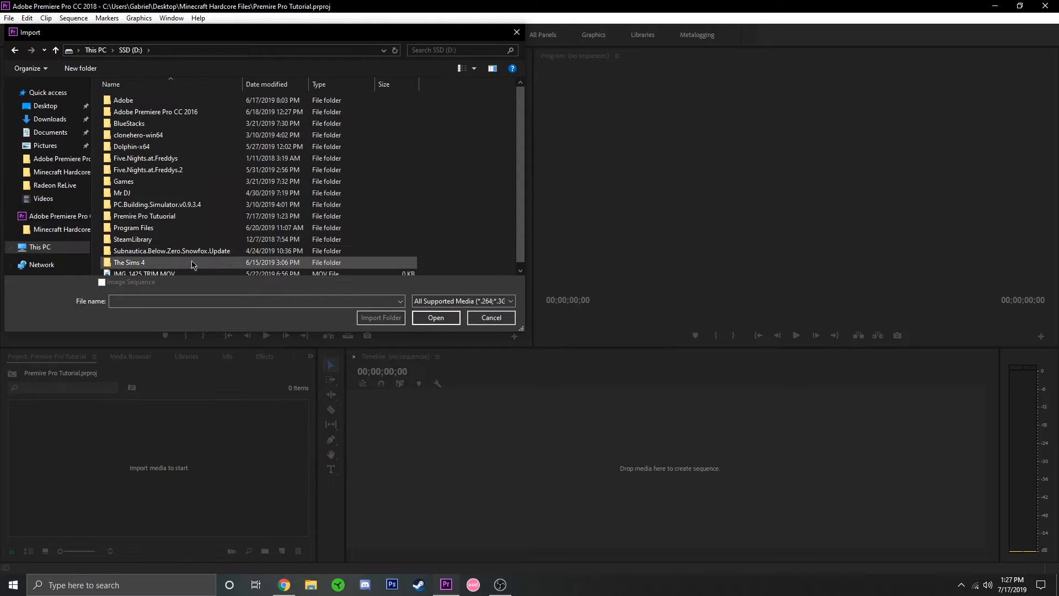
scroll(192, 265, down, 1)
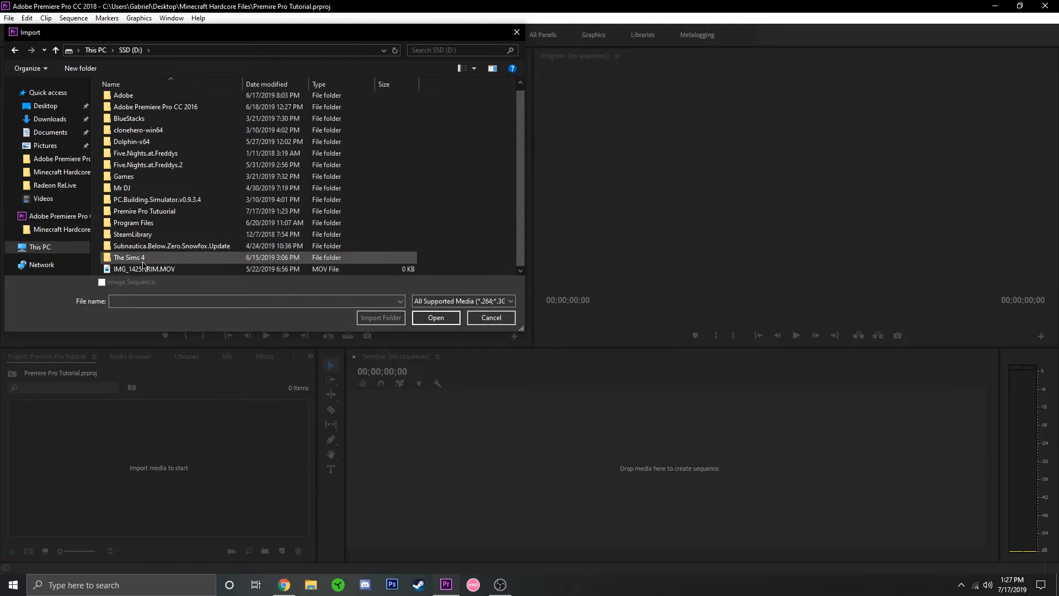
scroll(160, 210, up, 1)
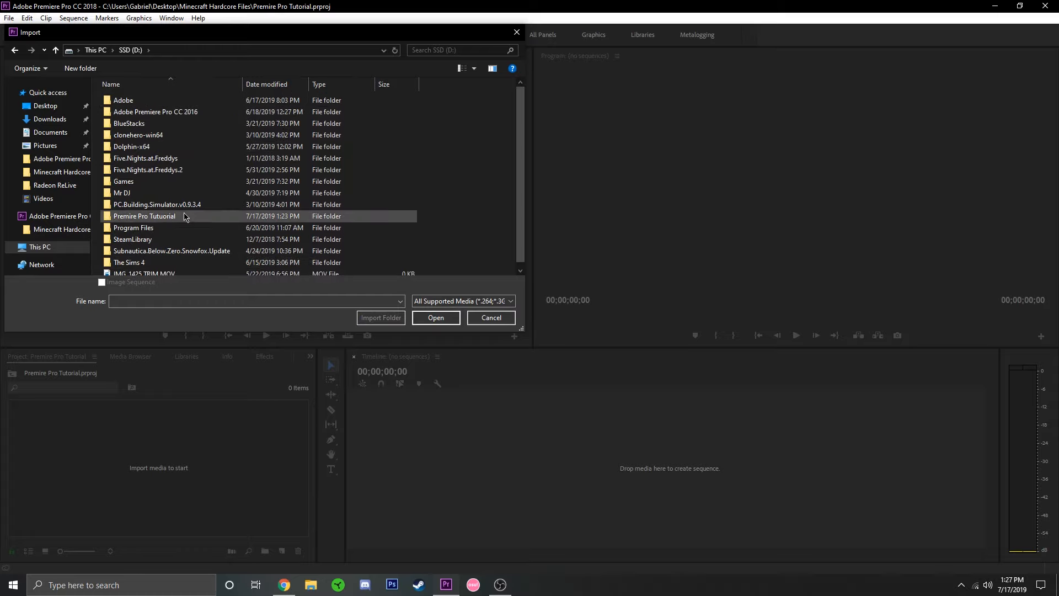
scroll(146, 212, down, 1)
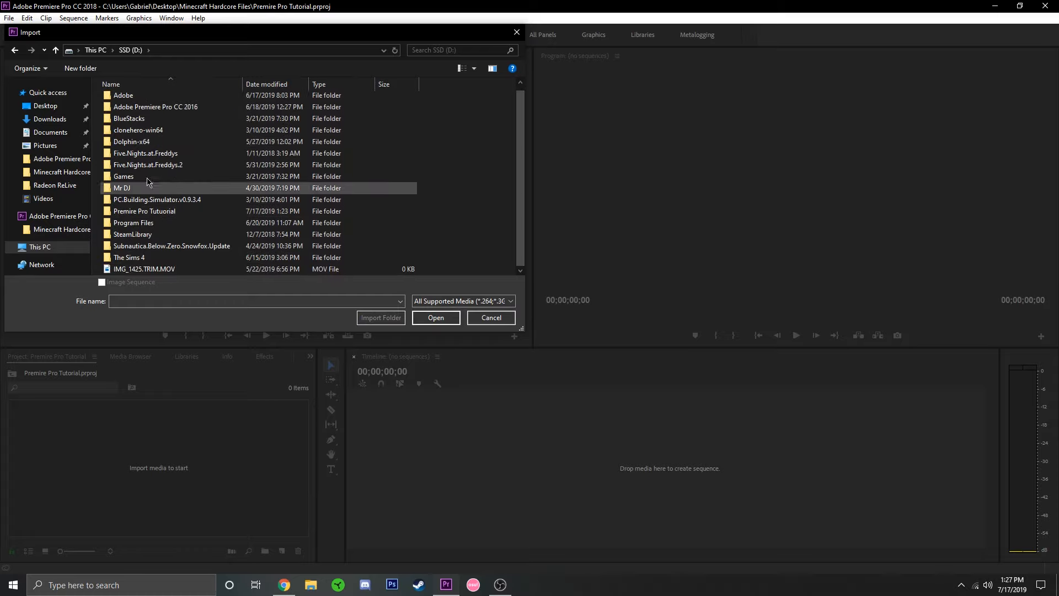
double_click(144, 211)
click(127, 113)
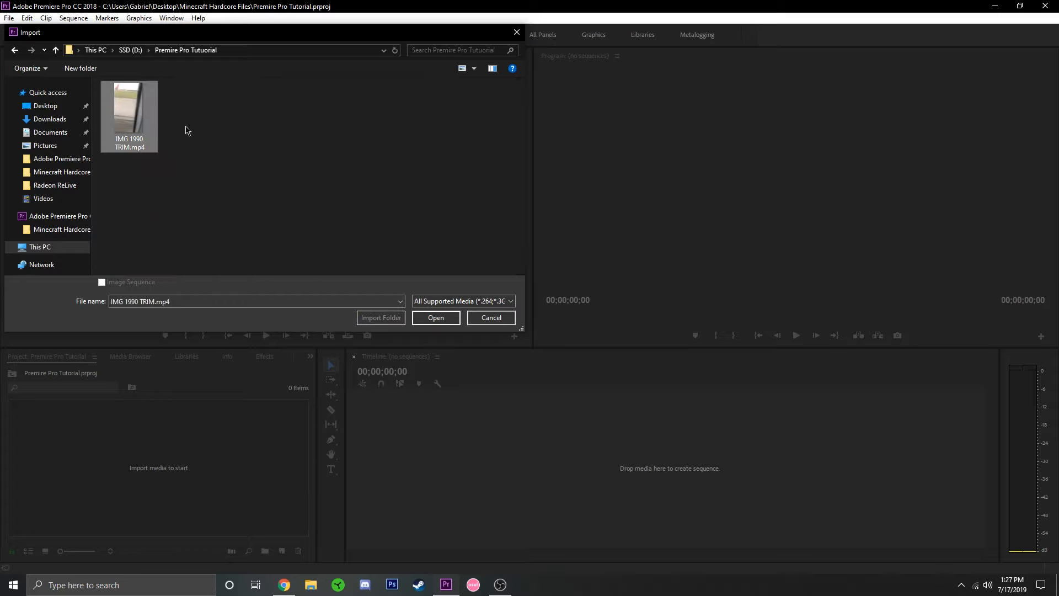
click(439, 322)
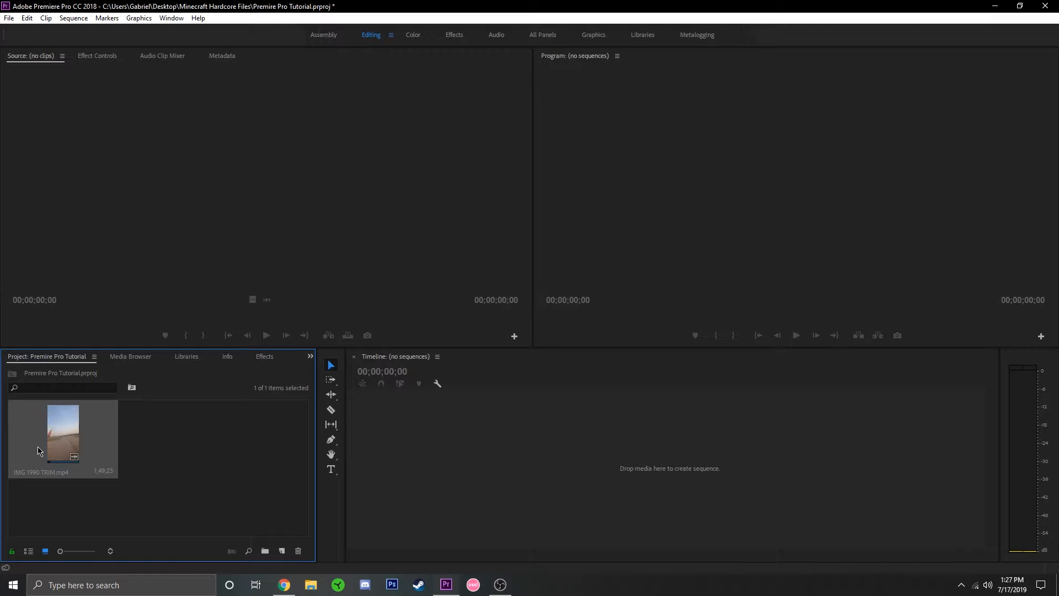
Load the imported clip into the Source monitor and briefly play its beginning.
drag(295, 167, 296, 167)
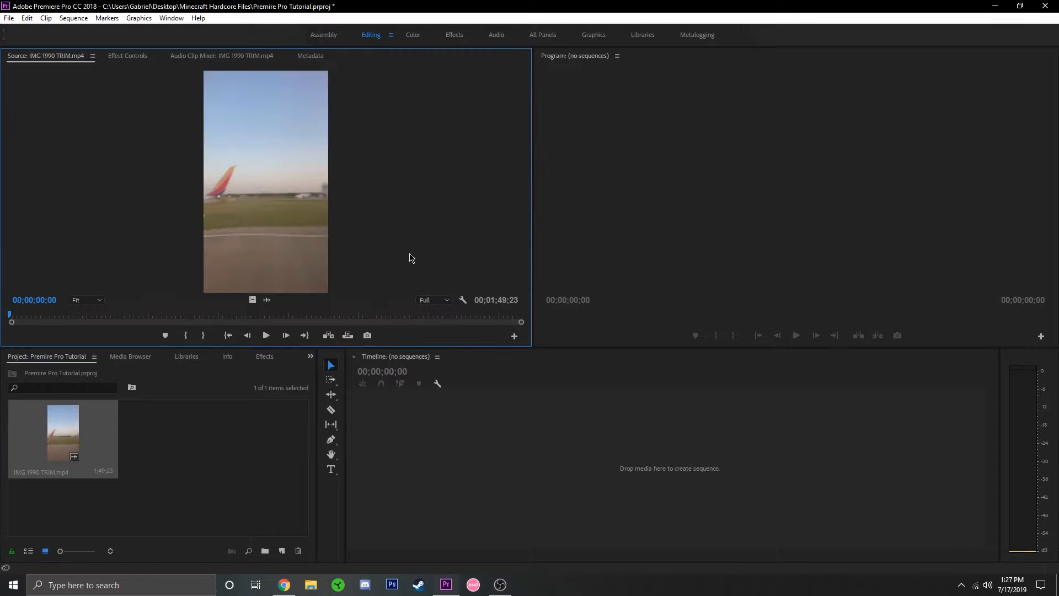
click(266, 336)
click(266, 335)
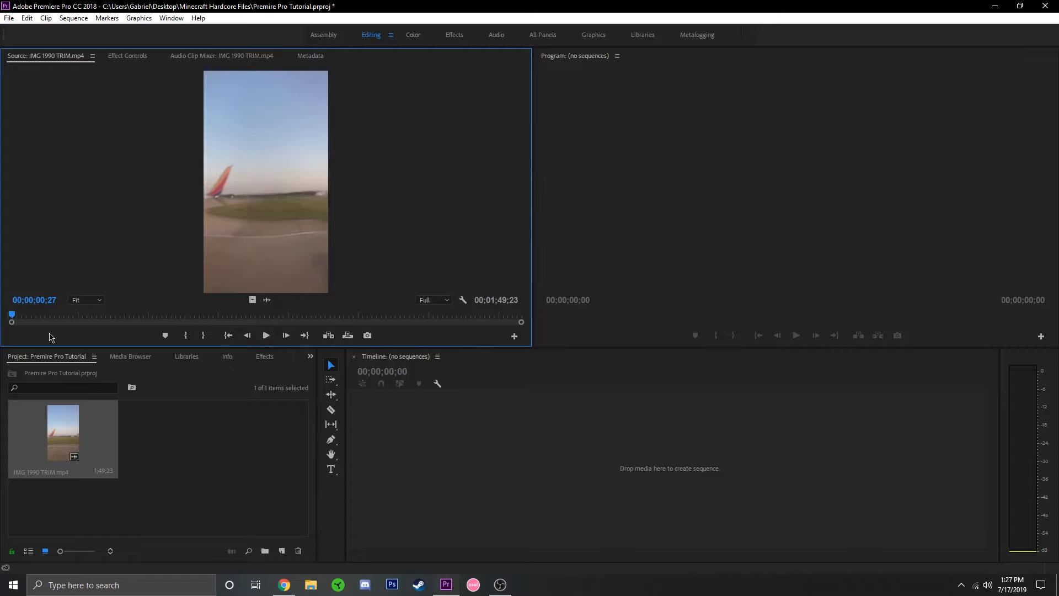
Mark the source clip's In point at 00;00;13;26 and Out point at 00;01;45;08, and place that range on the timeline as a new sequence.
drag(14, 318, 72, 318)
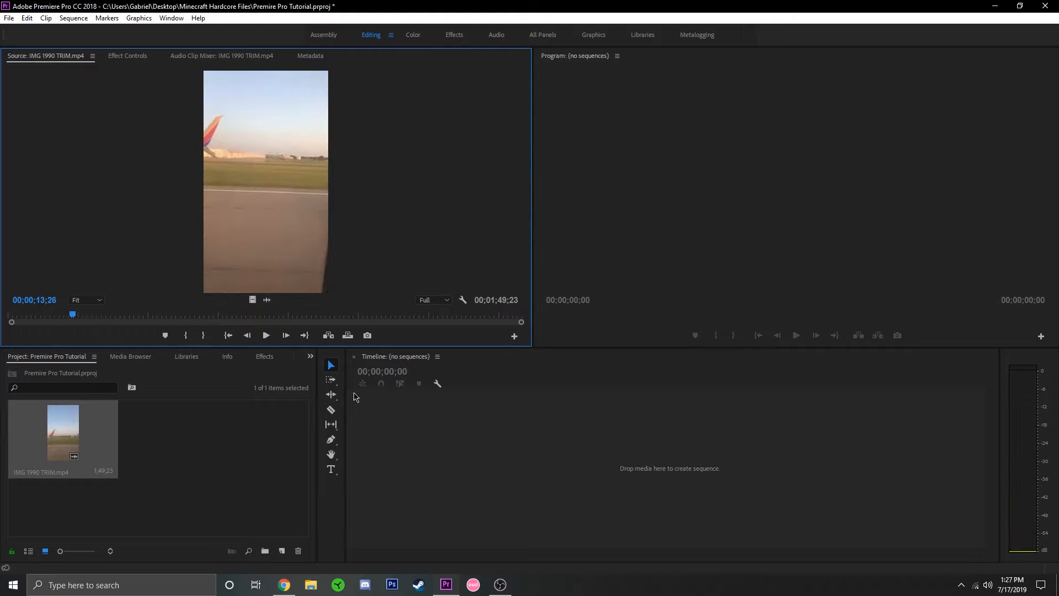
key(i)
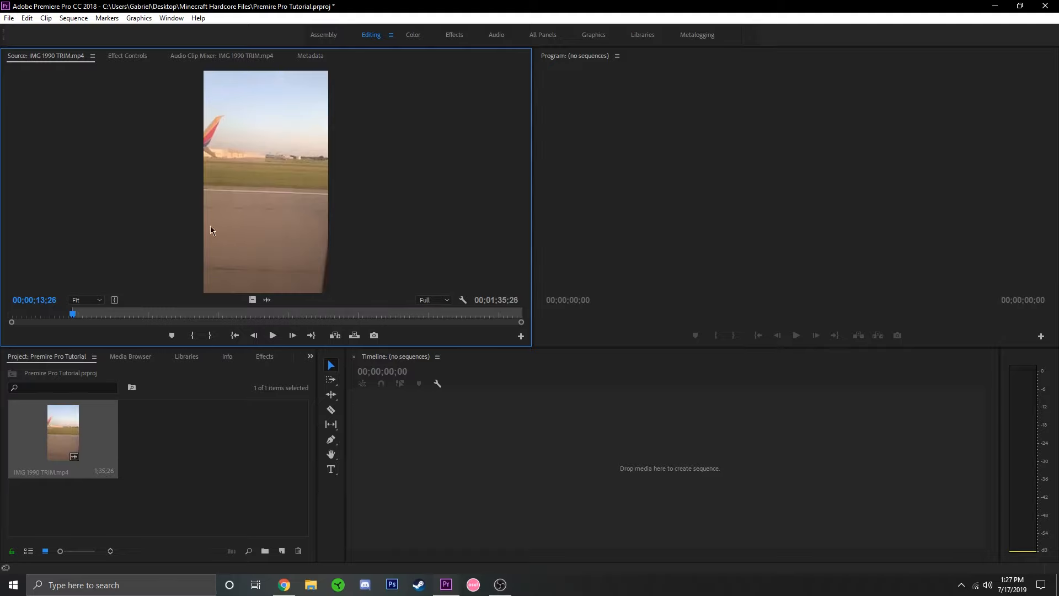
drag(87, 315, 500, 319)
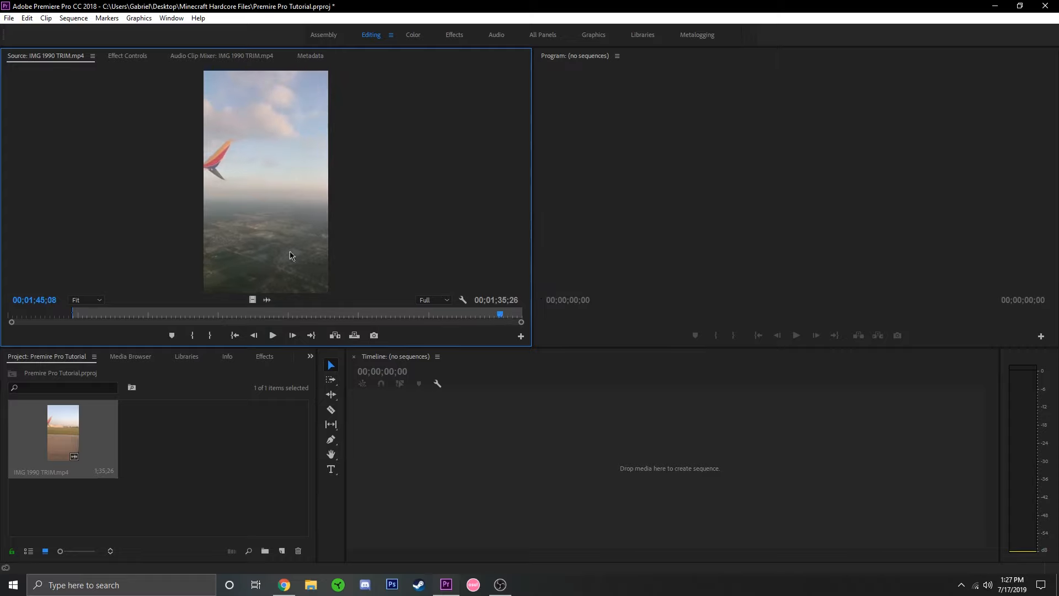
key(o)
drag(273, 188, 666, 291)
drag(620, 469, 620, 470)
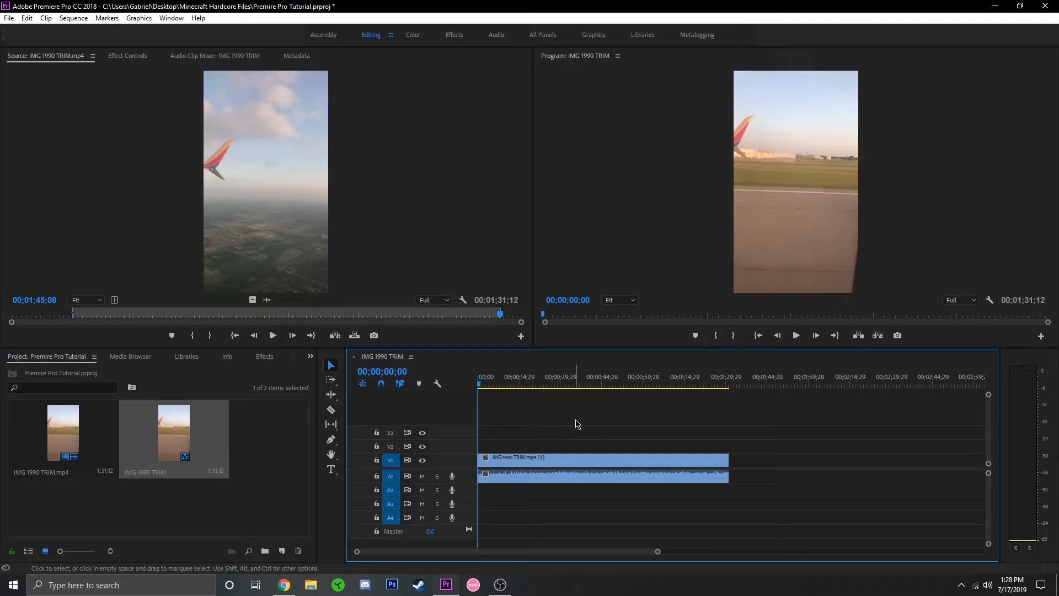
Apply the default transitions at the start of the timeline clip and play back the opening.
right_click(478, 460)
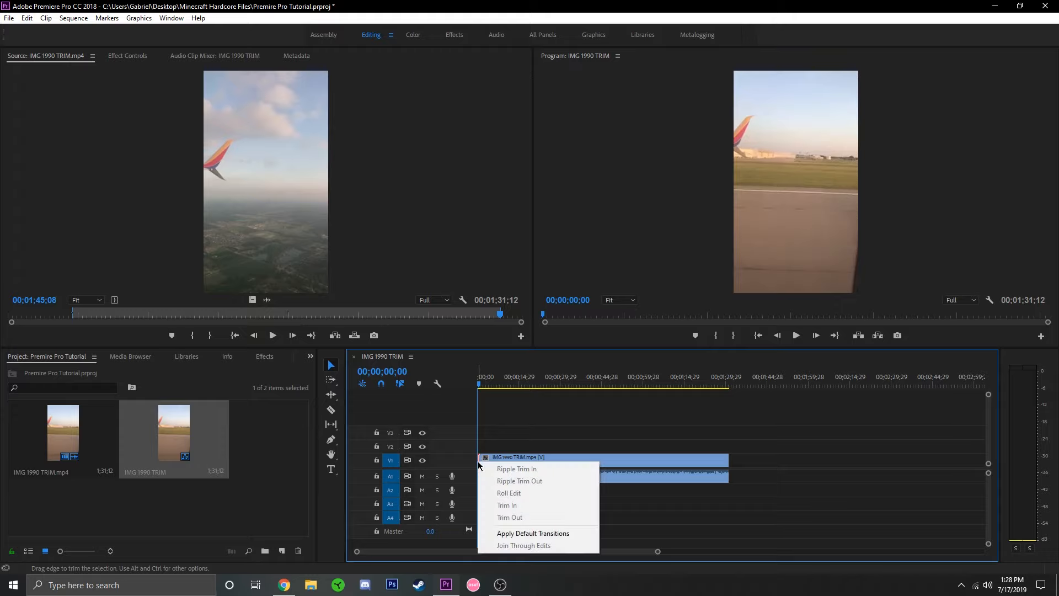
click(538, 534)
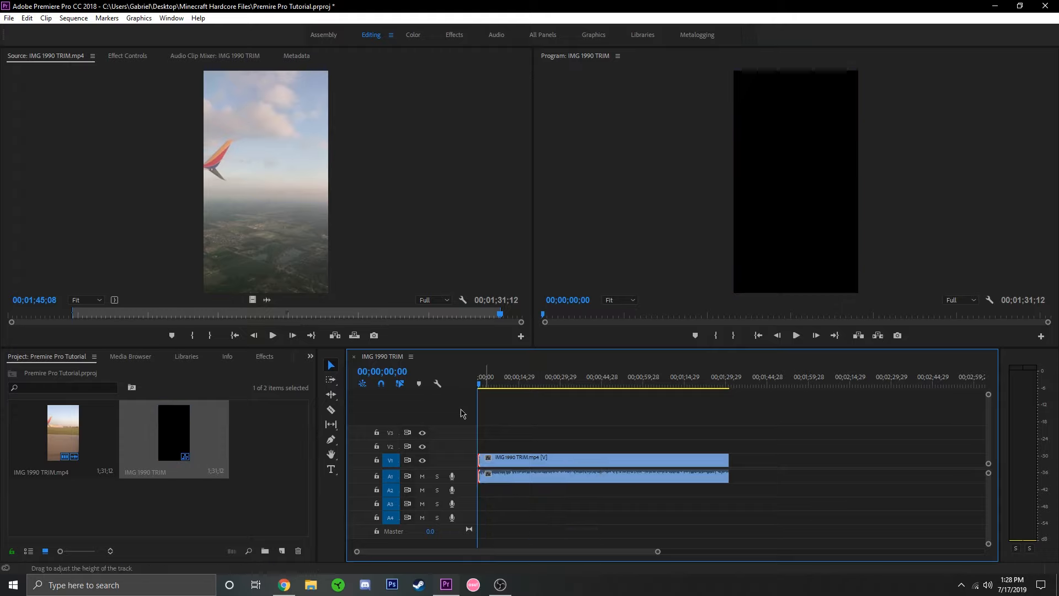
click(796, 335)
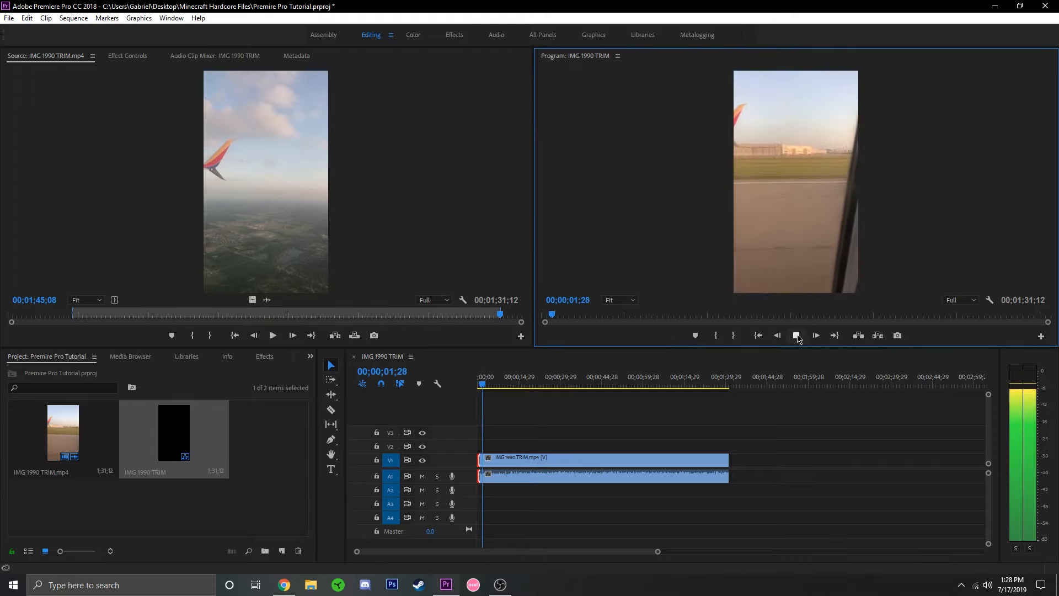
click(796, 336)
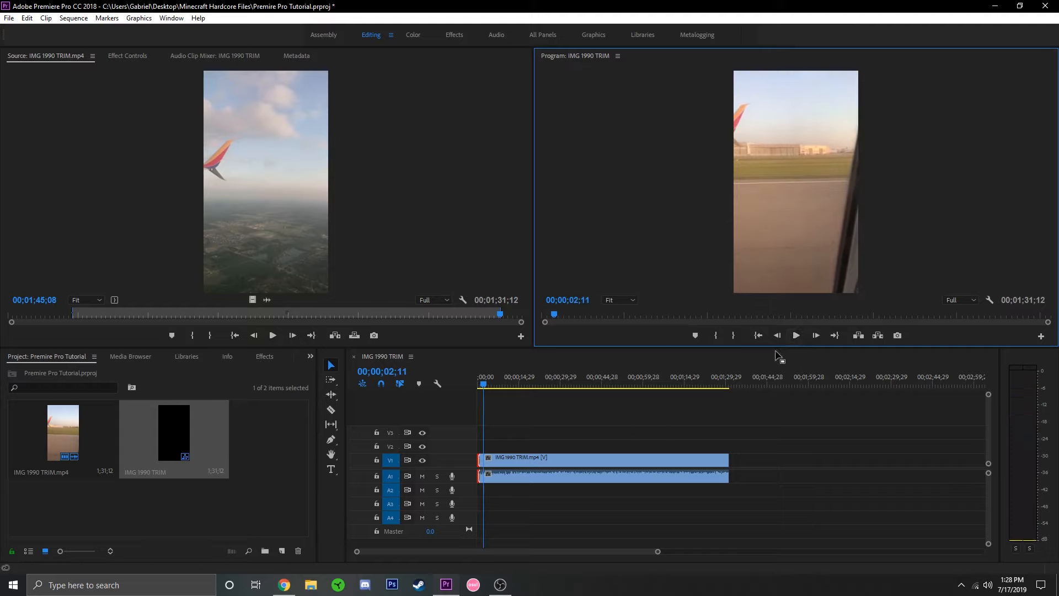
Apply the default transitions at the end of the timeline clip and play back the ending.
right_click(725, 459)
click(756, 532)
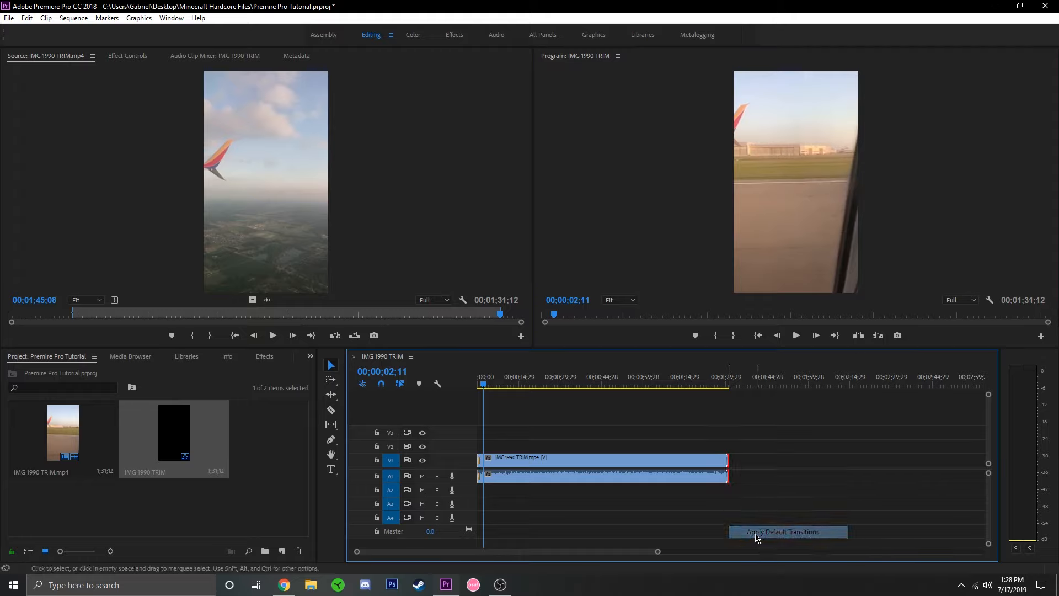
click(721, 385)
click(797, 335)
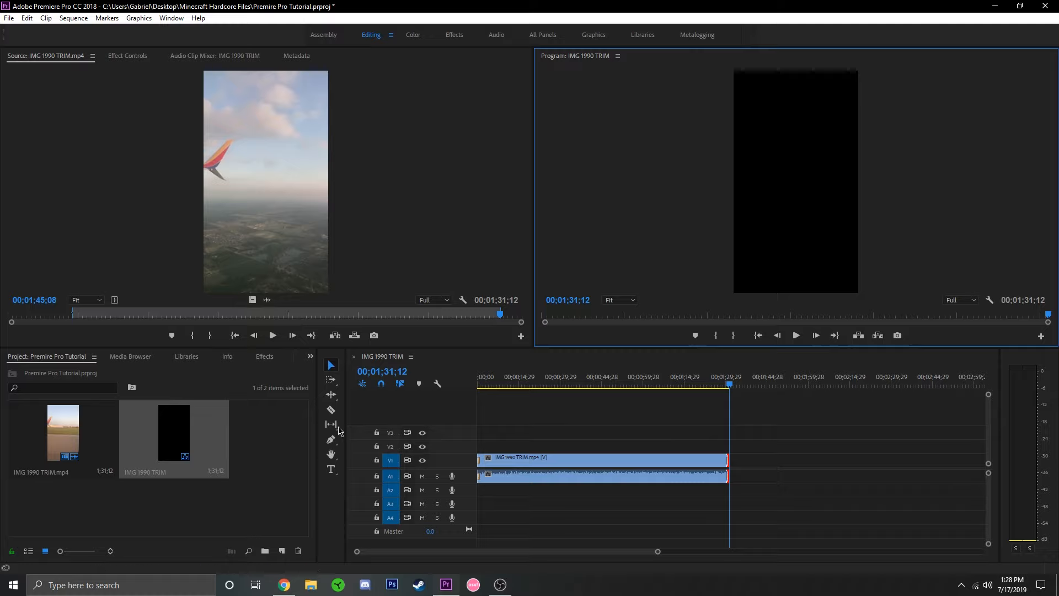
Split the timeline clip with the Razor tool at about 44 seconds and about 59 seconds.
click(331, 409)
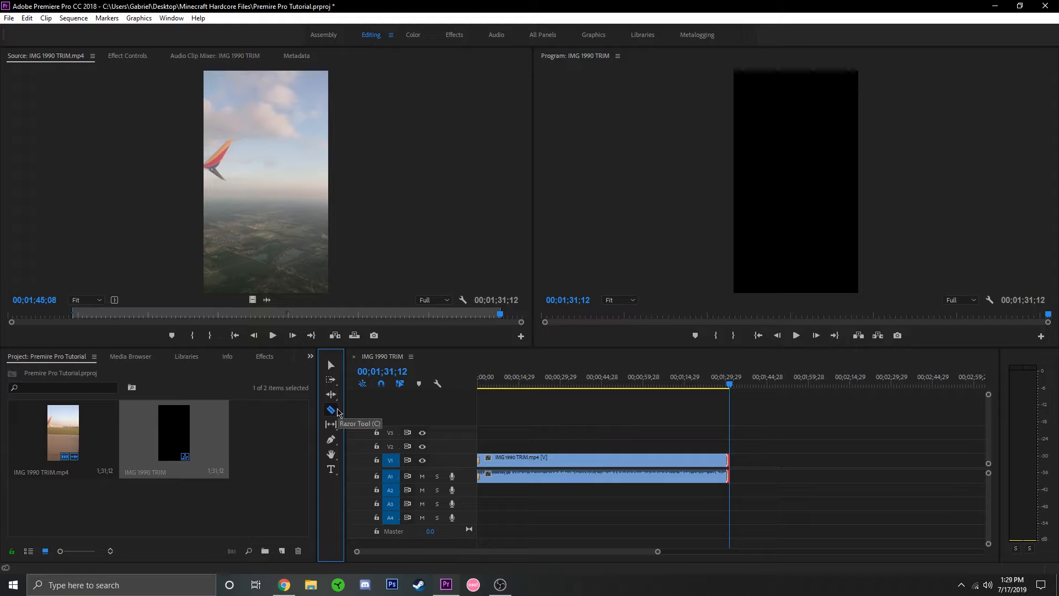
click(599, 467)
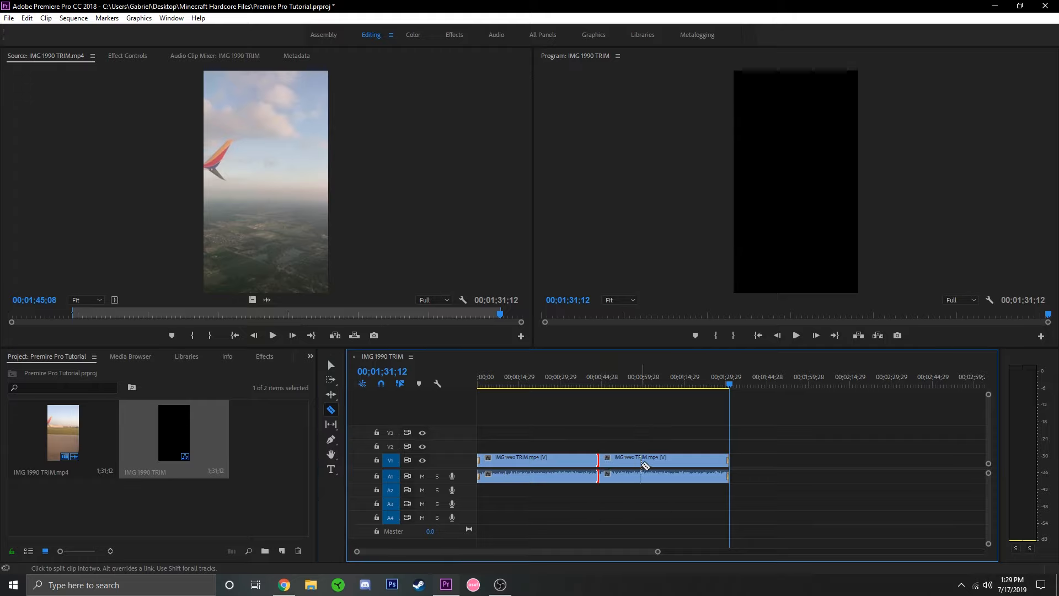
click(641, 467)
Cut the middle segment out of the timeline and move the last segment against the first to close the gap.
click(338, 365)
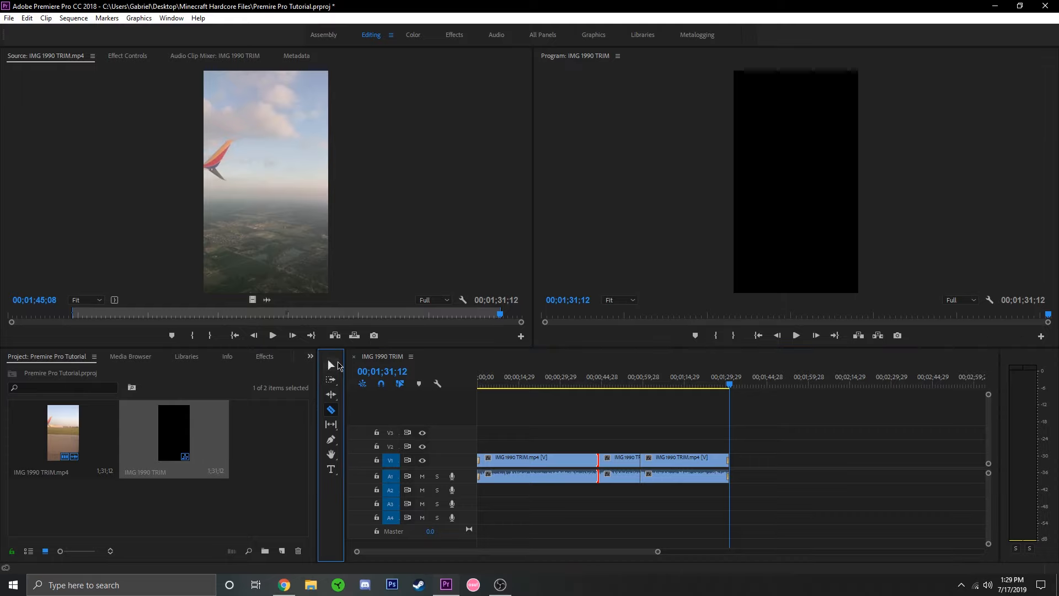
click(619, 465)
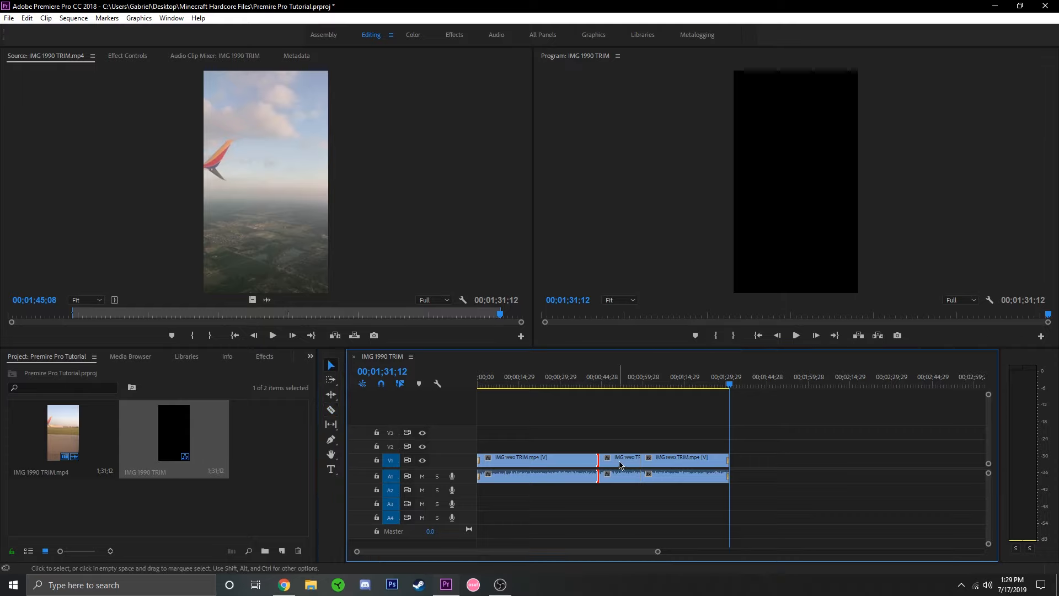
right_click(619, 465)
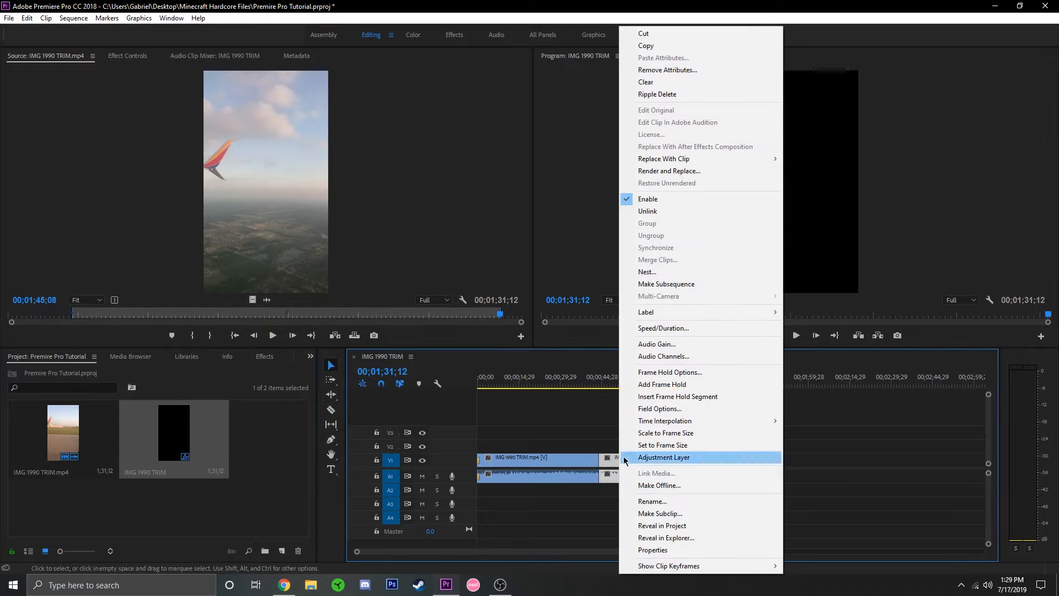
click(662, 33)
click(672, 458)
drag(677, 460, 636, 461)
Play the sequence from just before the join between the two segments to check the cut.
click(591, 379)
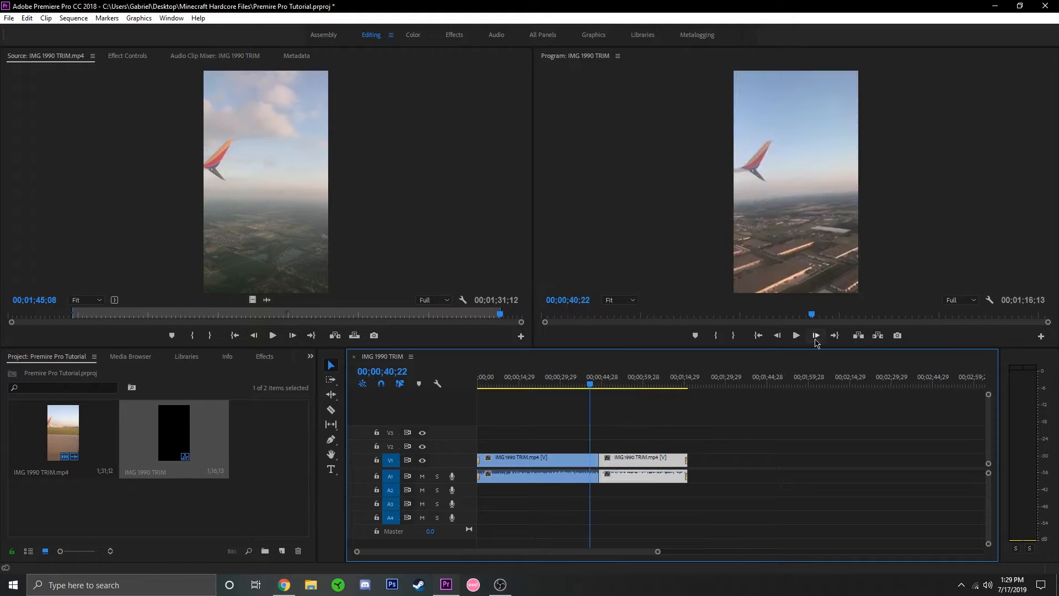
click(796, 334)
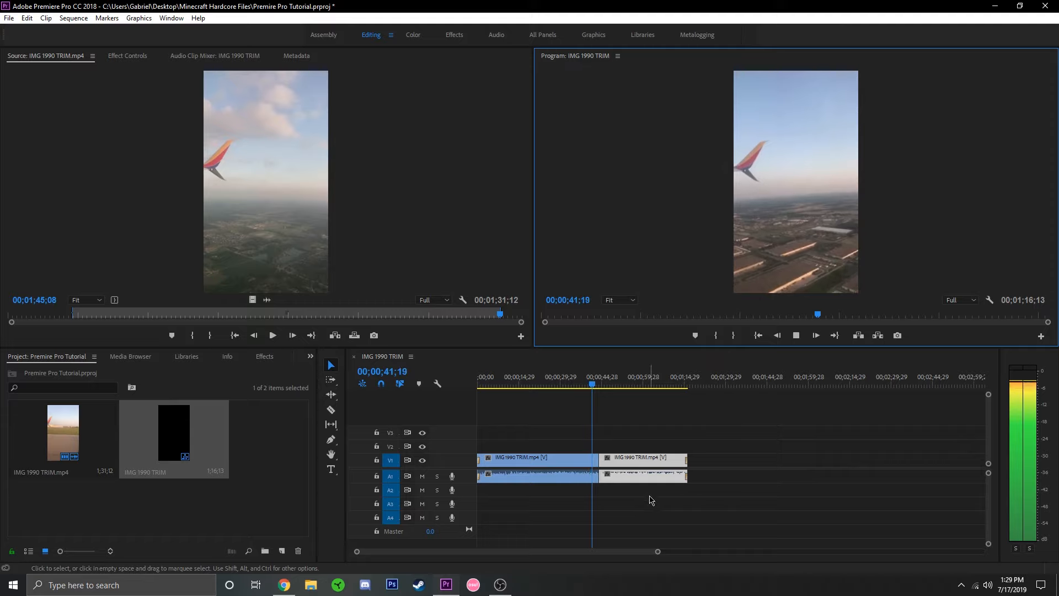
click(799, 336)
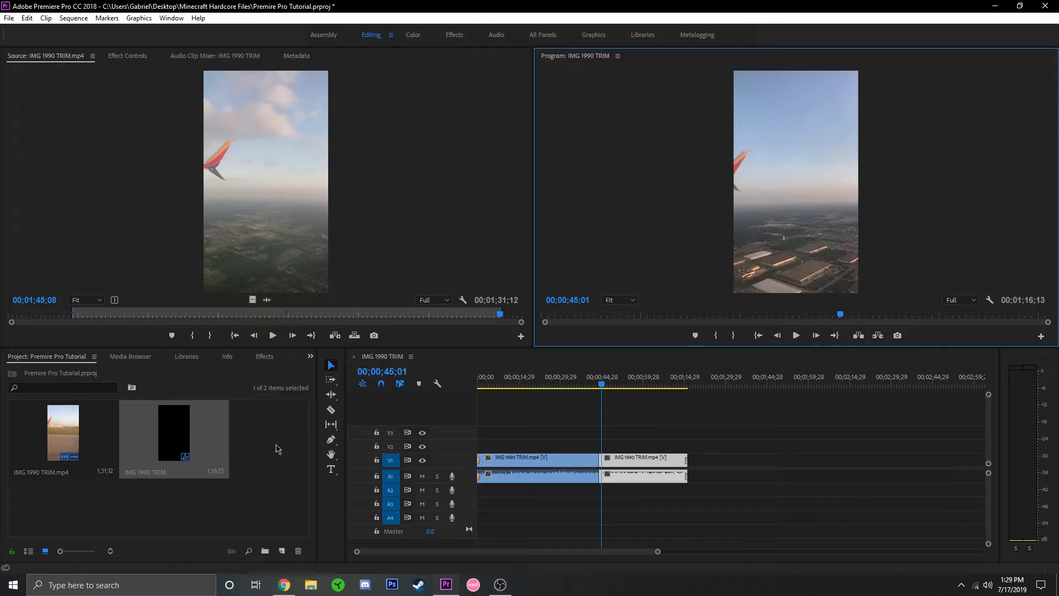
Add the text "bbc" over the upper sky of the picture at 00;00;45;01 with the Type tool.
click(331, 469)
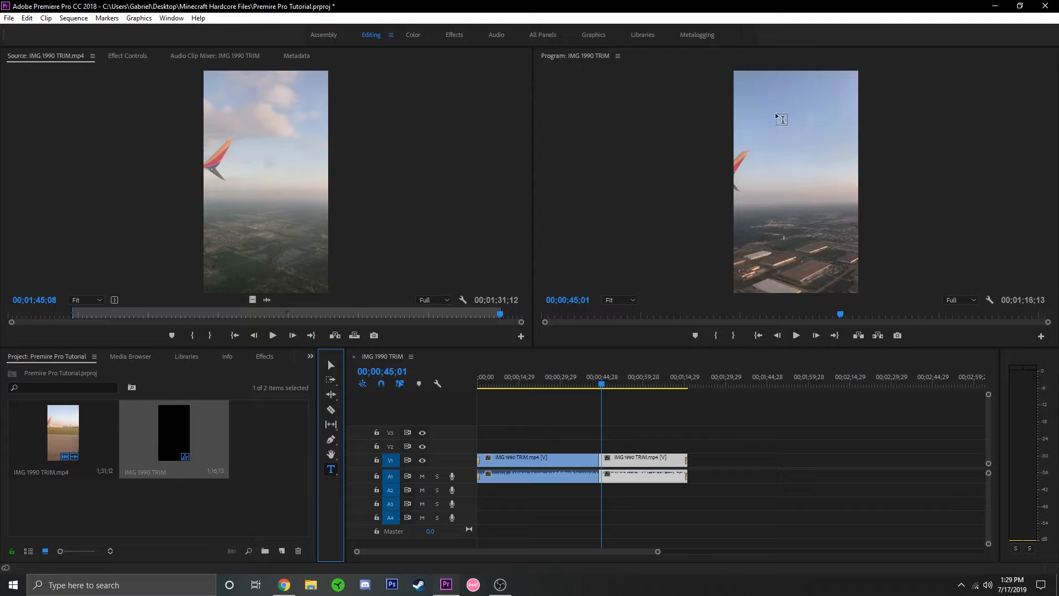
click(864, 170)
click(781, 125)
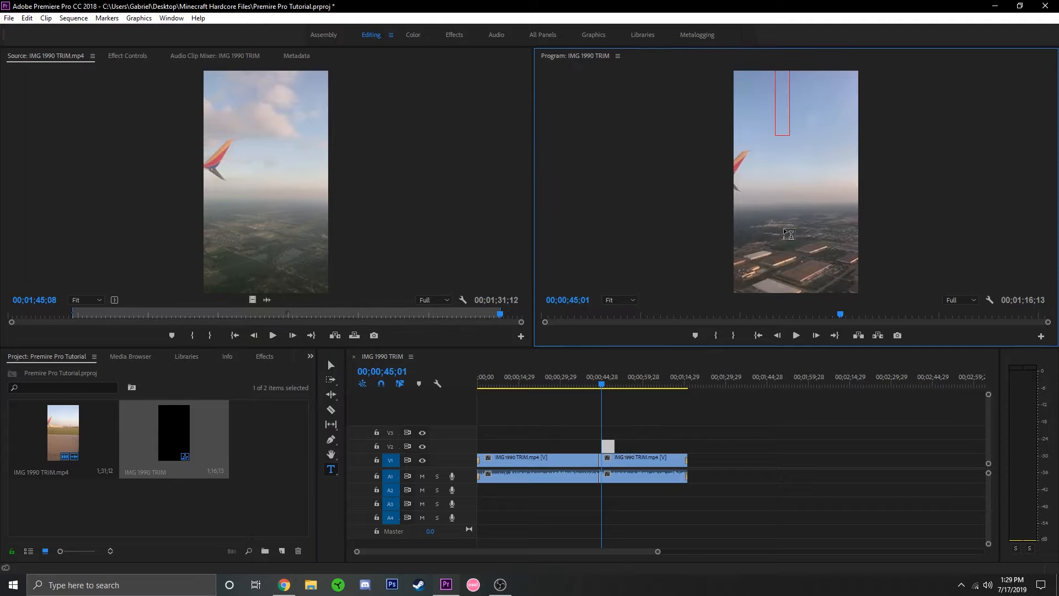
text(thti)
key(BackSpace)
key(BackSpace)
key(BackSpace)
key(BackSpace)
text(bbc)
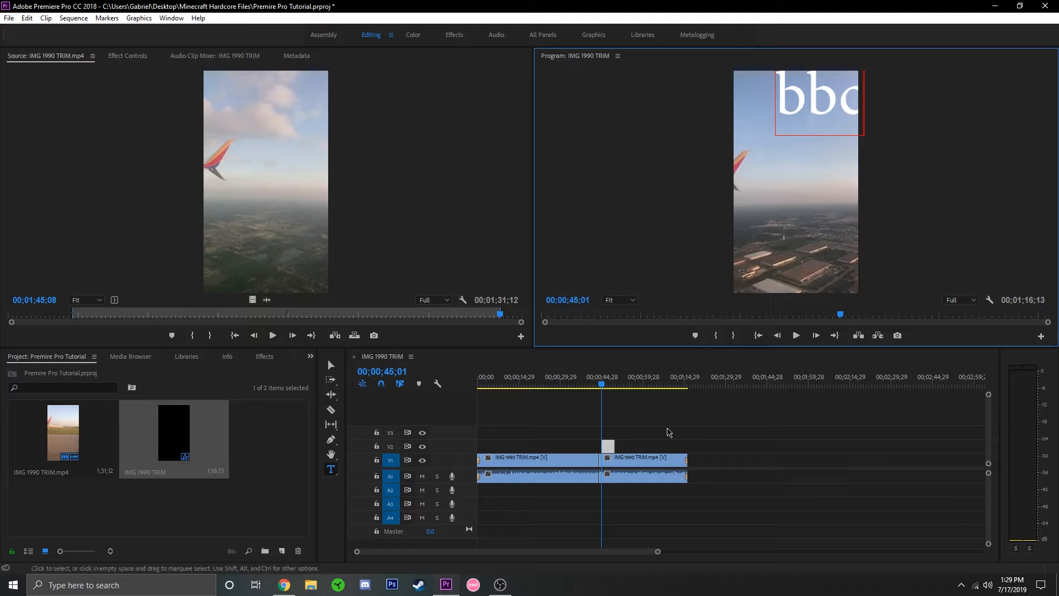
click(331, 365)
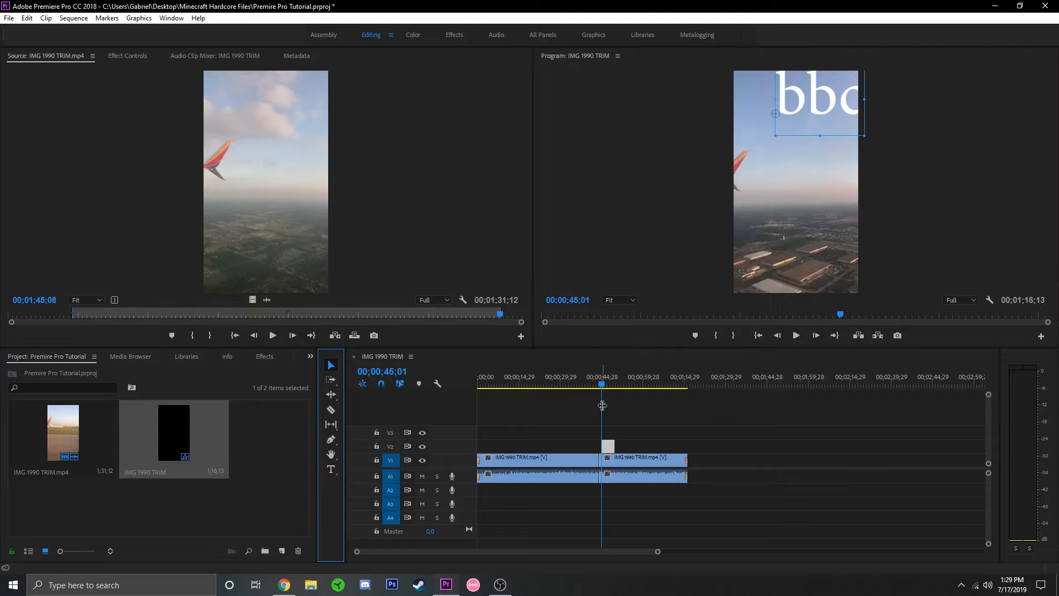
Play the sequence from about 42 seconds to check the text over the video.
click(595, 379)
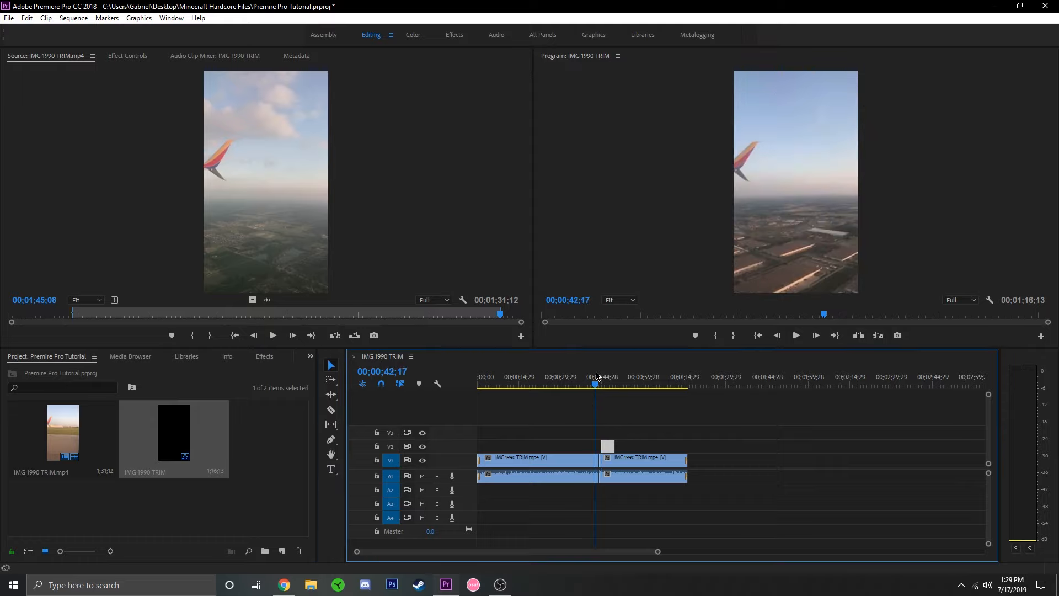
click(800, 338)
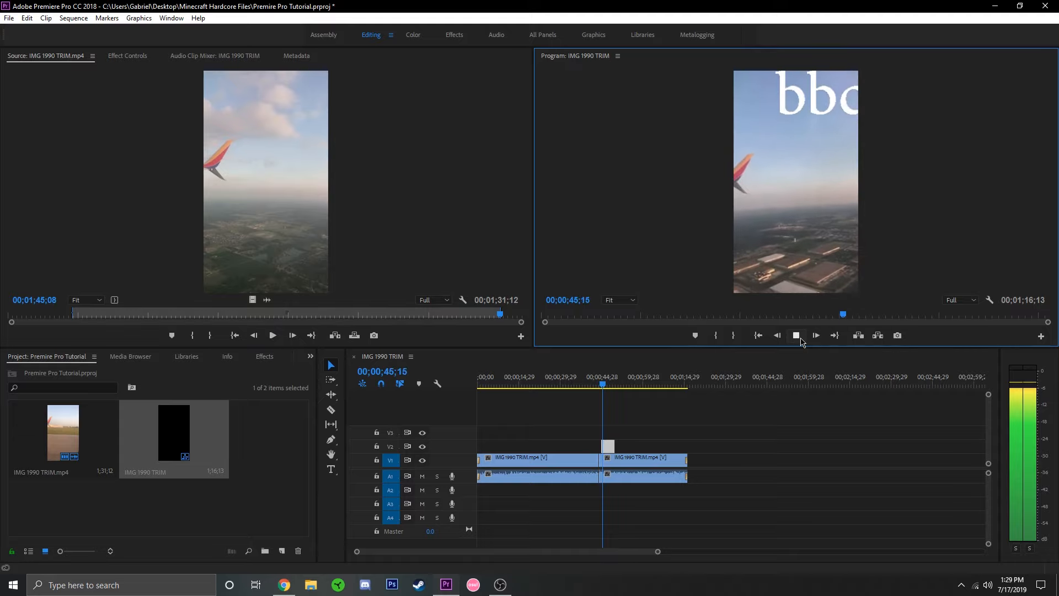
click(797, 336)
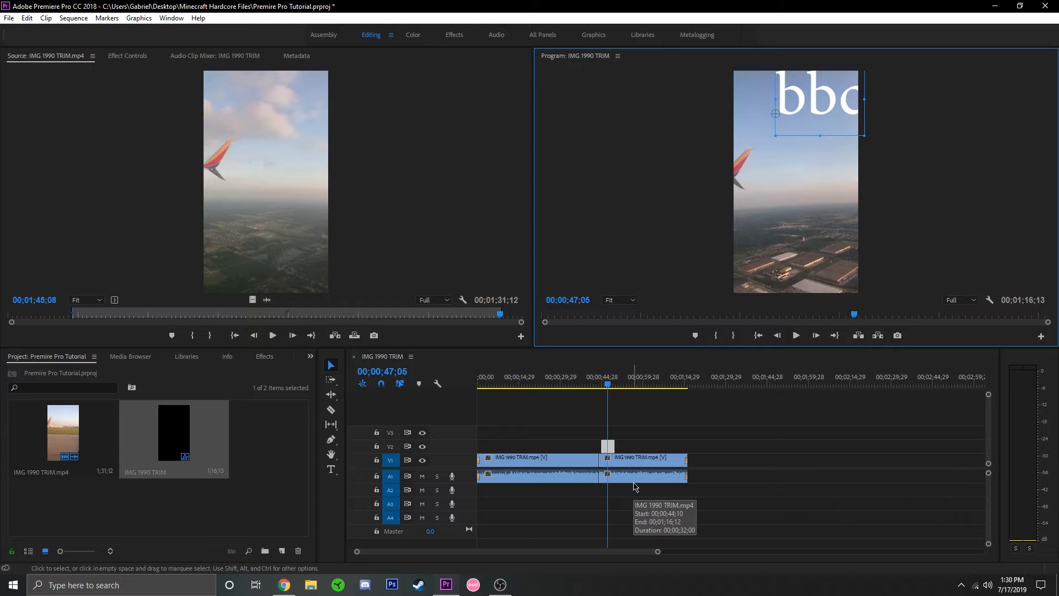
Unlink the first segment's video from its audio and select the audio part alone.
right_click(550, 476)
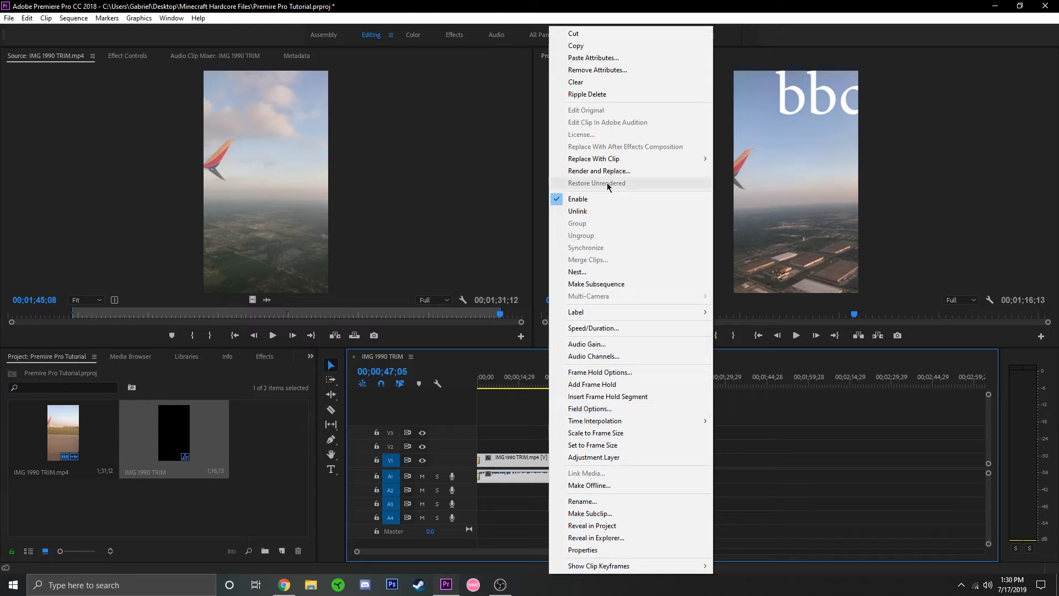
click(609, 211)
double_click(562, 478)
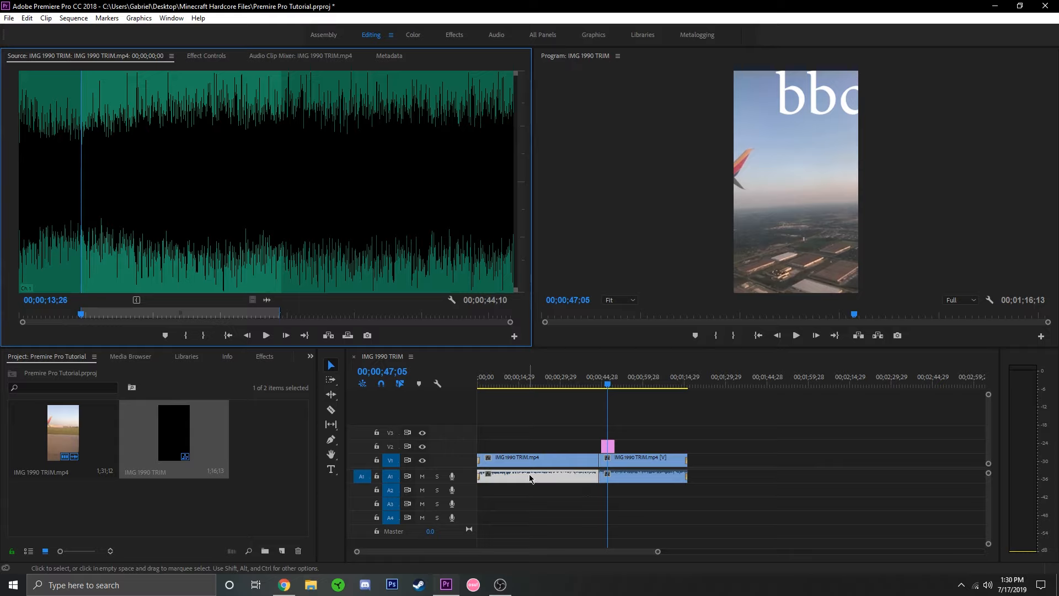
mouse_move(549, 479)
mouse_down()
mouse_move(596, 518)
mouse_move(787, 477)
mouse_move(679, 518)
mouse_move(549, 481)
mouse_up()
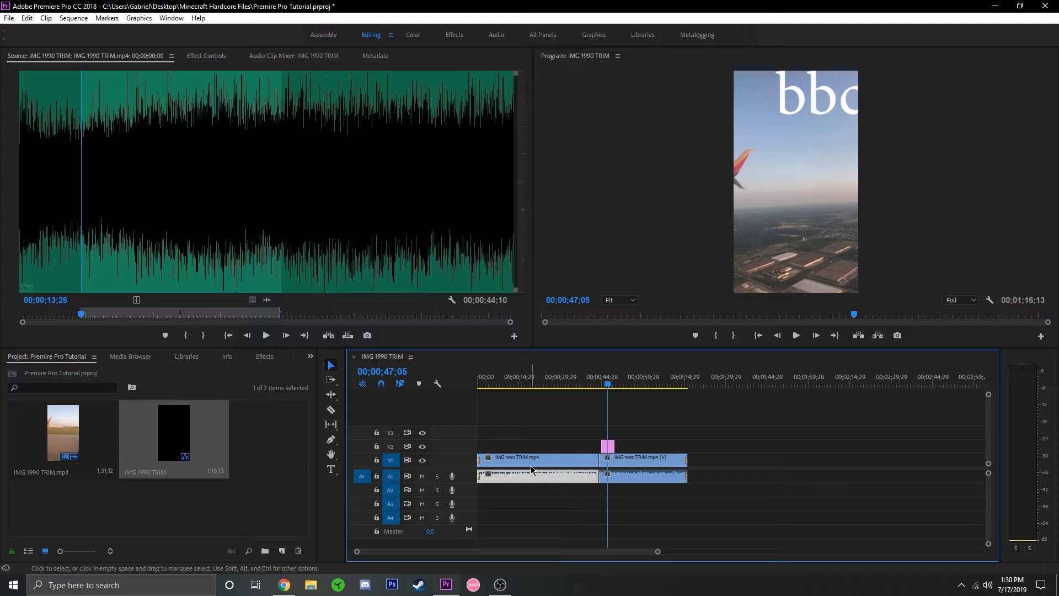
Set the speed of the first segment's video to 200%.
right_click(528, 464)
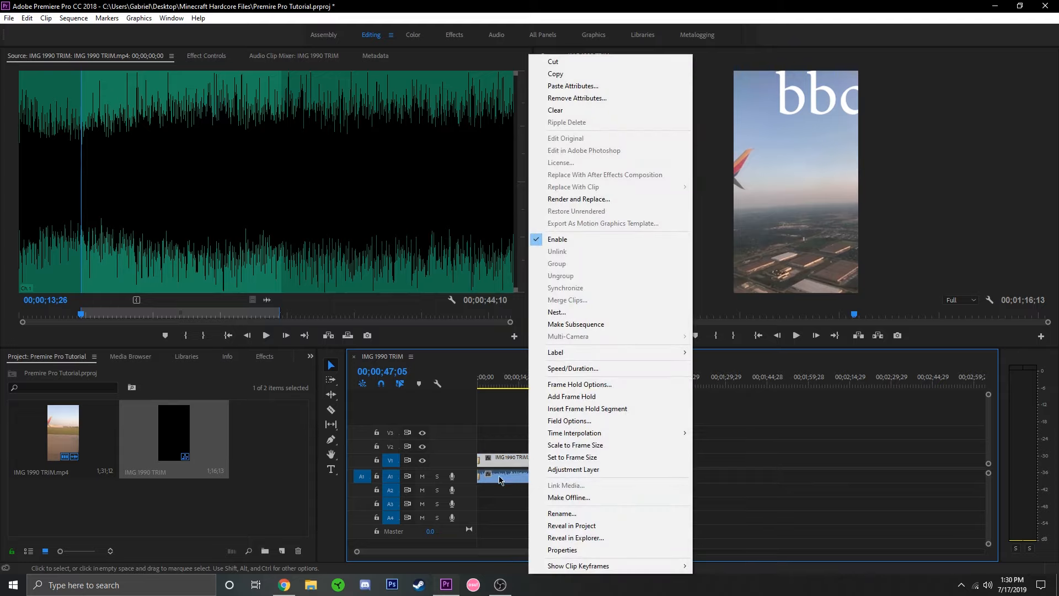
click(508, 460)
right_click(509, 460)
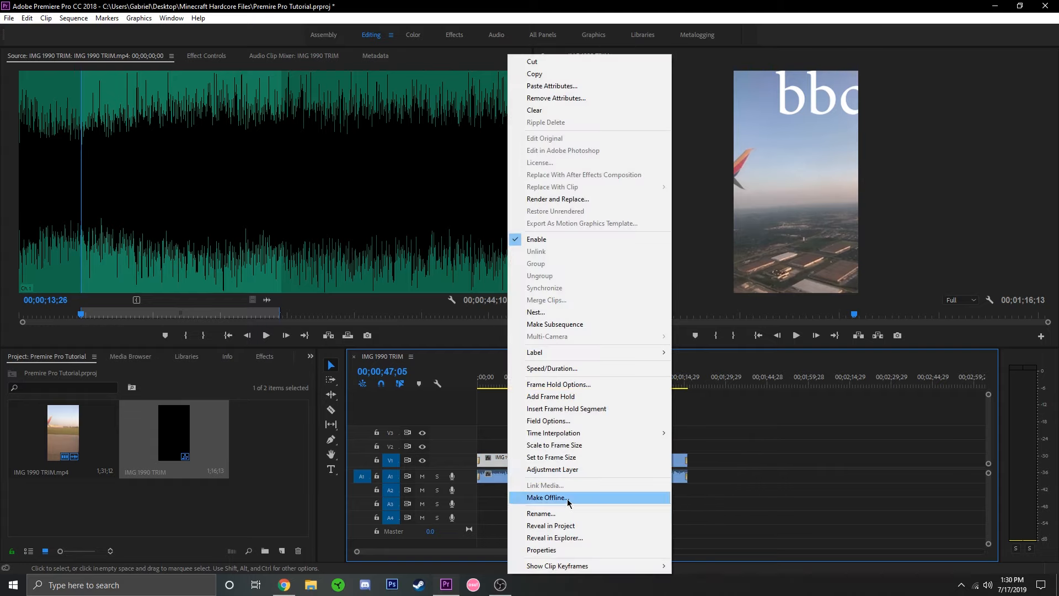
click(551, 368)
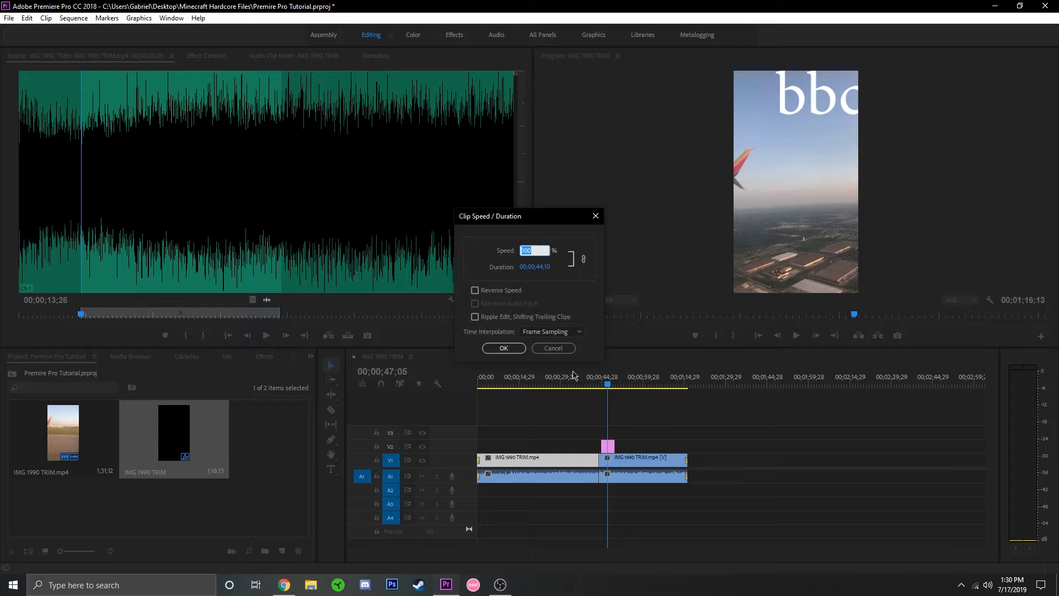
double_click(539, 248)
text(10)
key(BackSpace)
key(BackSpace)
text(2)
click(503, 348)
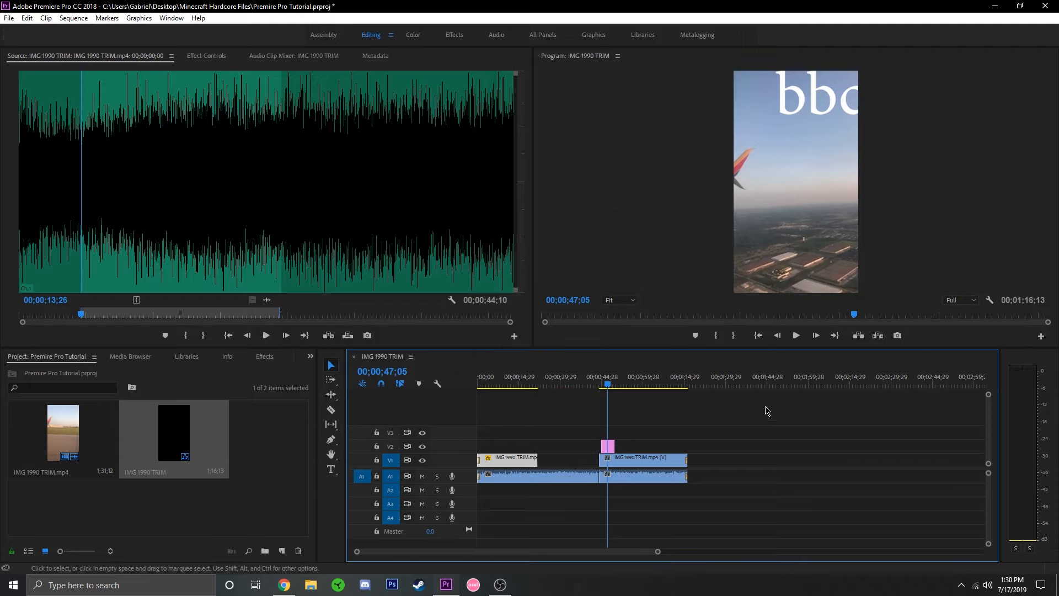
Play the sequence from about 4 seconds to check the sped-up video.
click(488, 380)
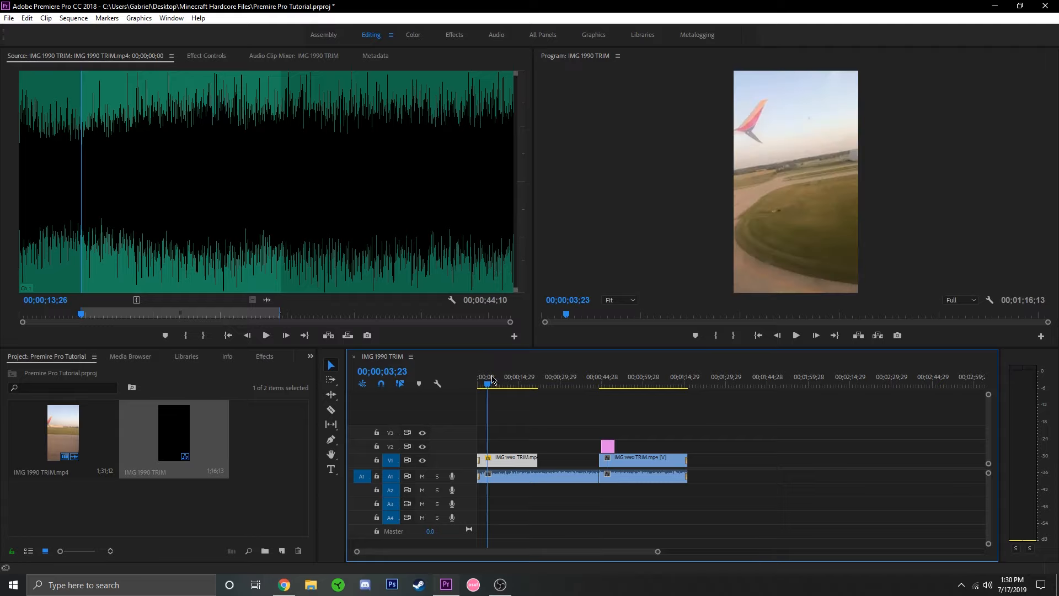
click(801, 336)
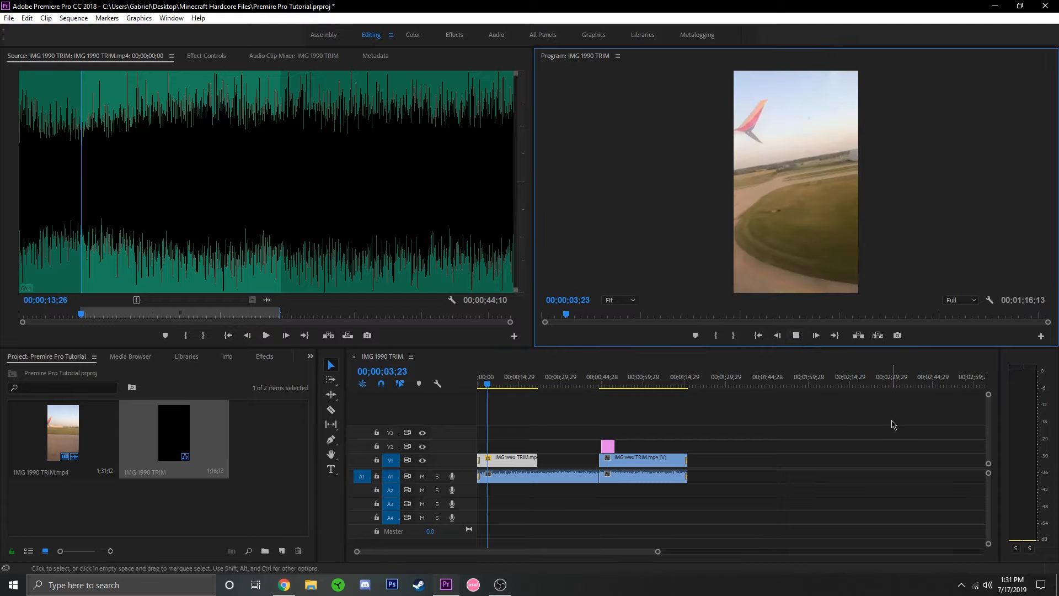
click(796, 336)
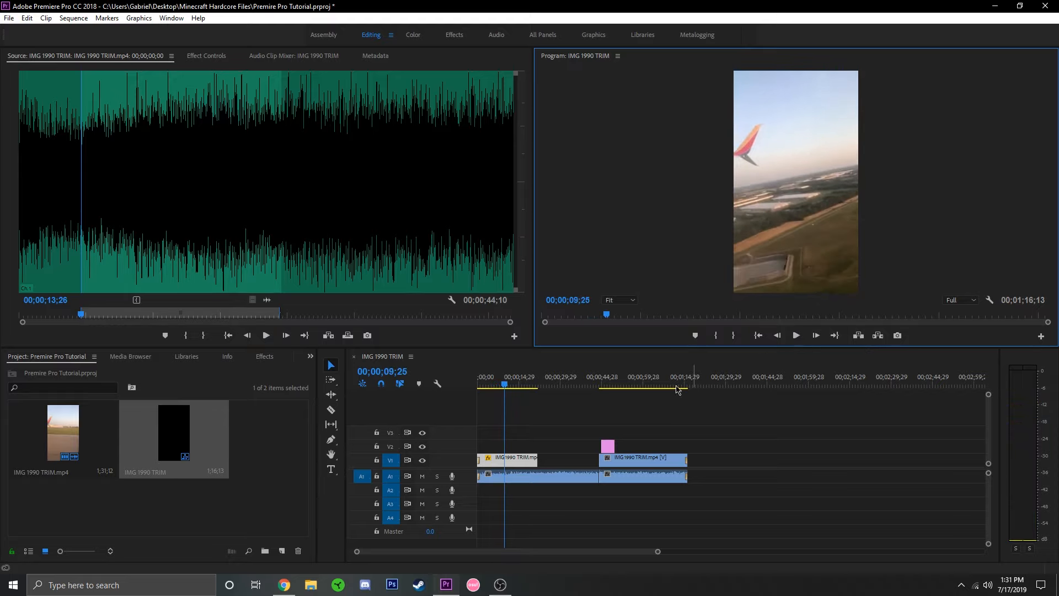
Set the speed of the first segment's audio to 200% to match its video.
click(517, 477)
right_click(517, 476)
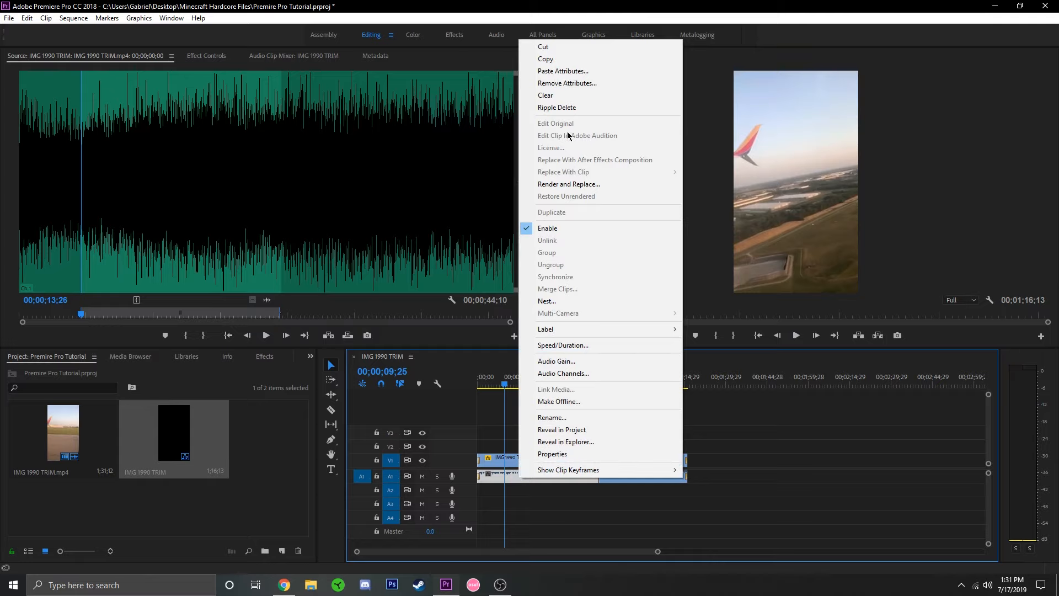
click(582, 344)
text(200)
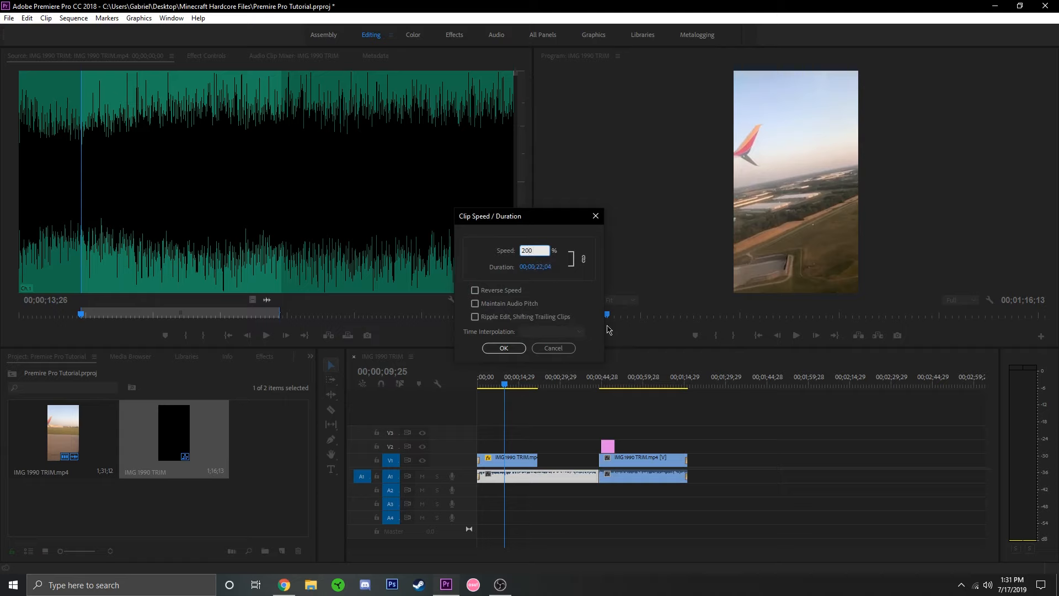
click(505, 348)
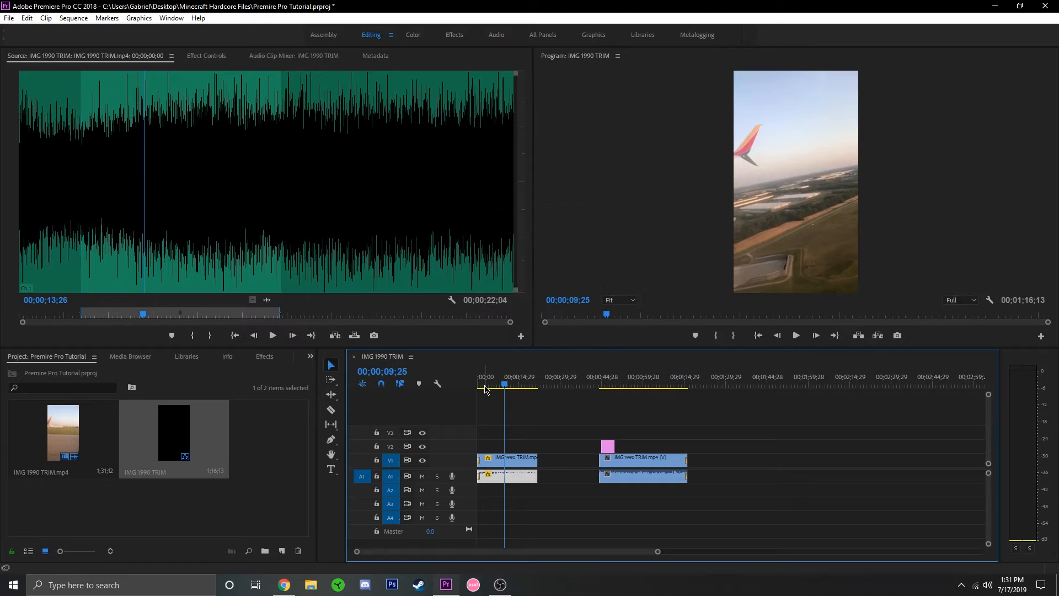
Play the sequence from near its start to hear the sped-up audio.
click(483, 385)
click(793, 337)
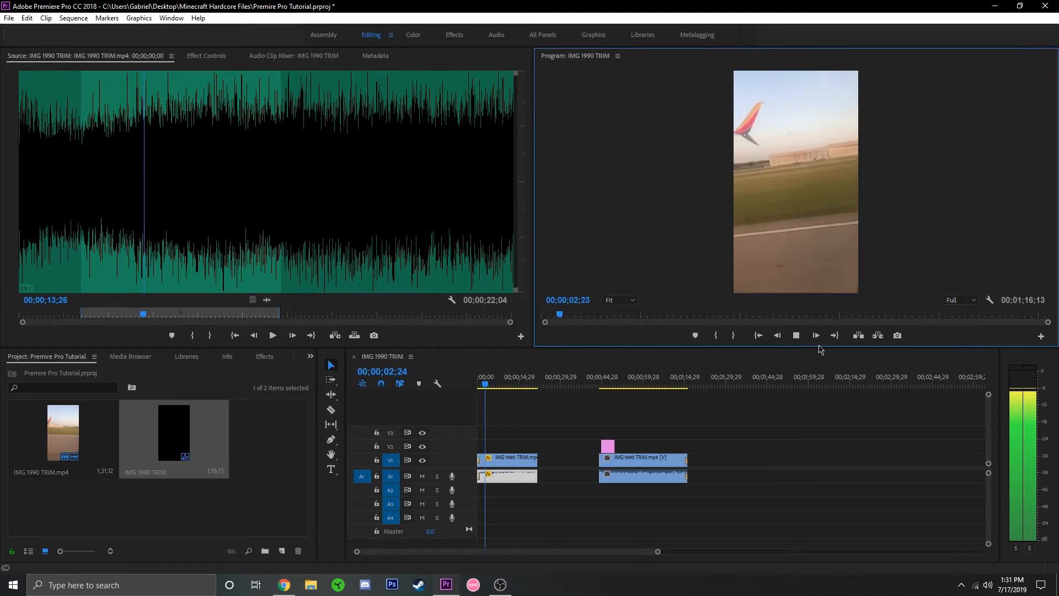
click(796, 336)
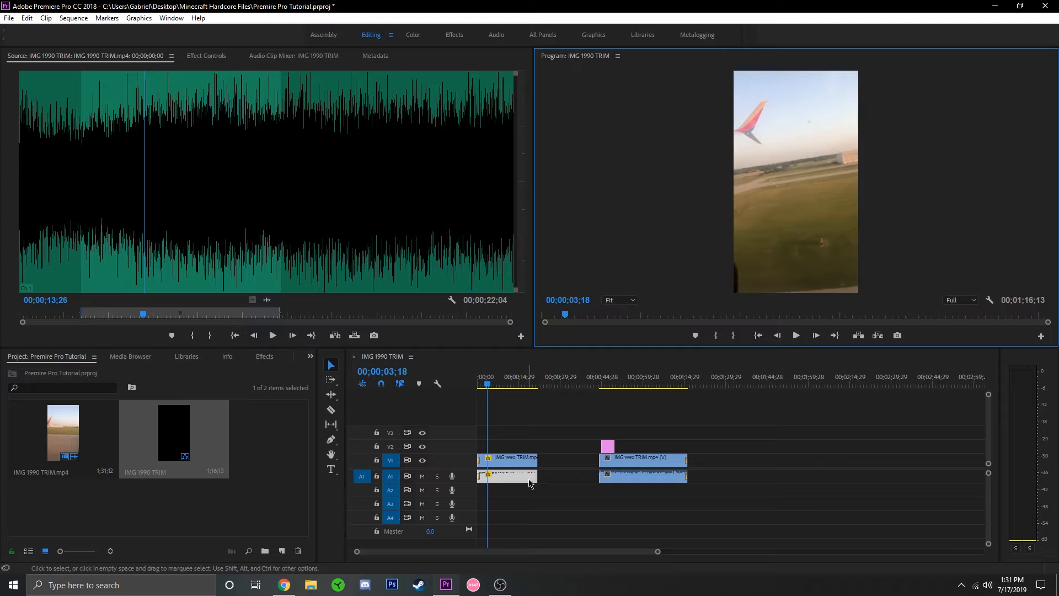
Turn on Maintain Audio Pitch for the first segment's audio and play it back briefly.
right_click(513, 475)
right_click(501, 481)
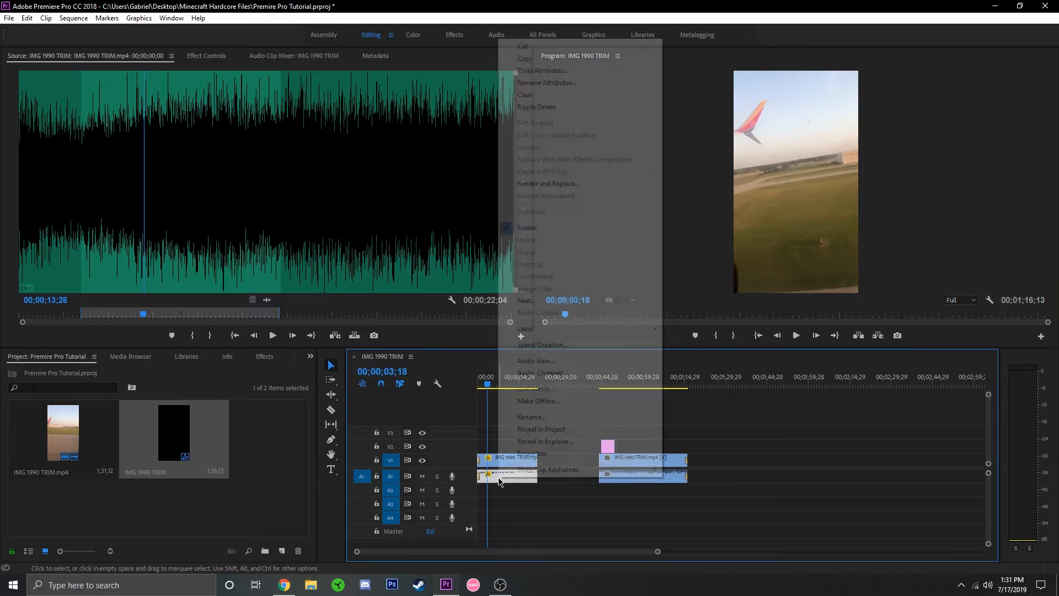
click(546, 345)
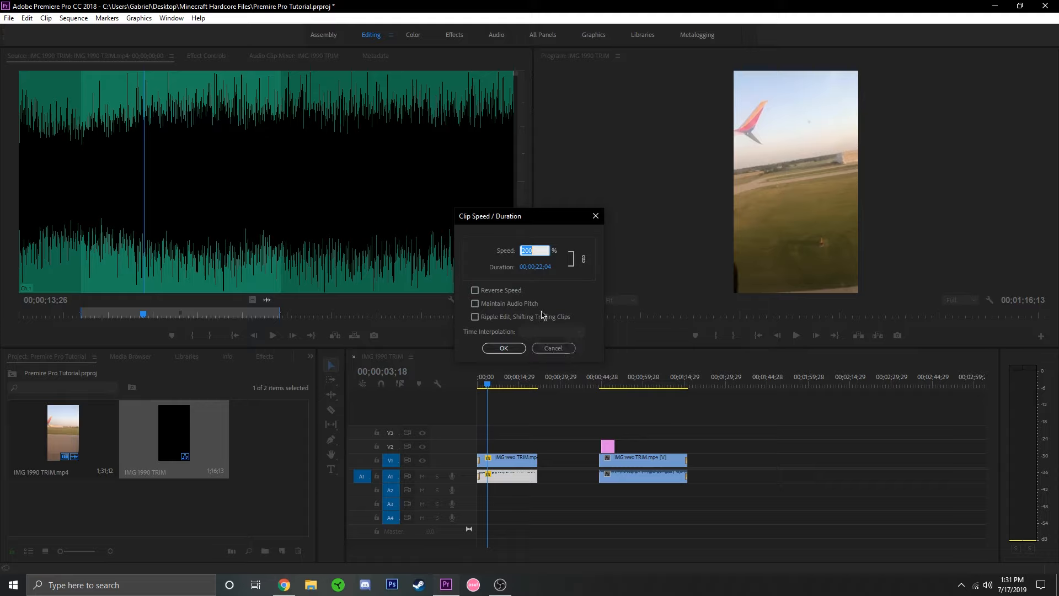
click(475, 304)
click(503, 347)
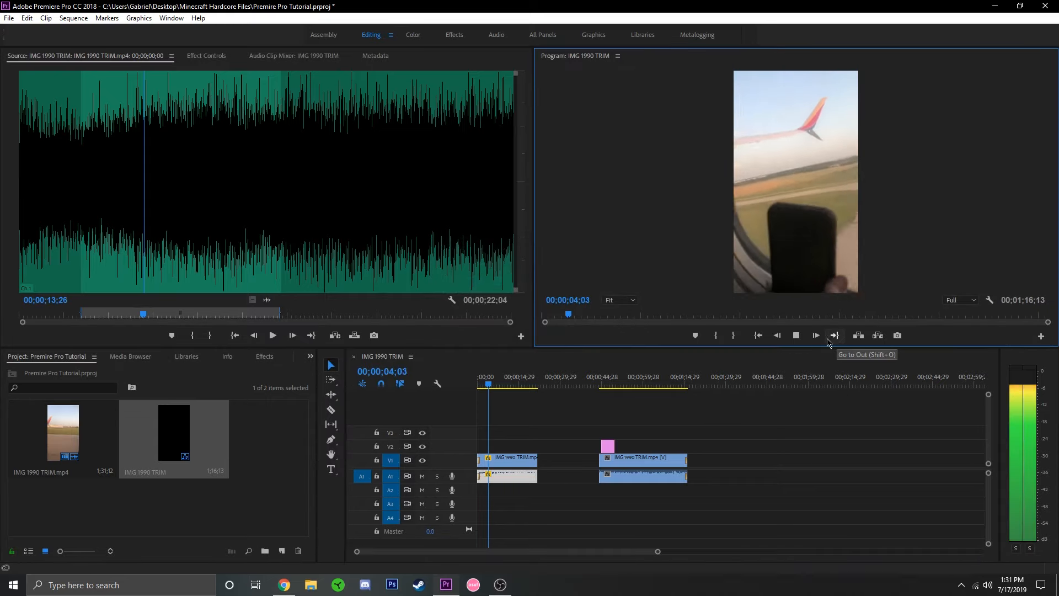
click(798, 336)
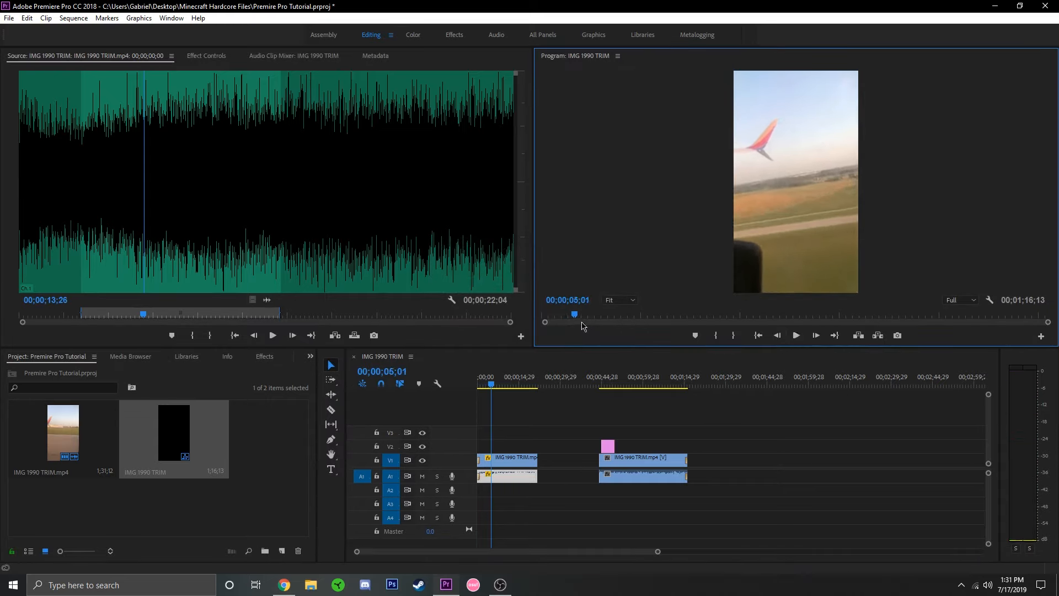
right_click(497, 478)
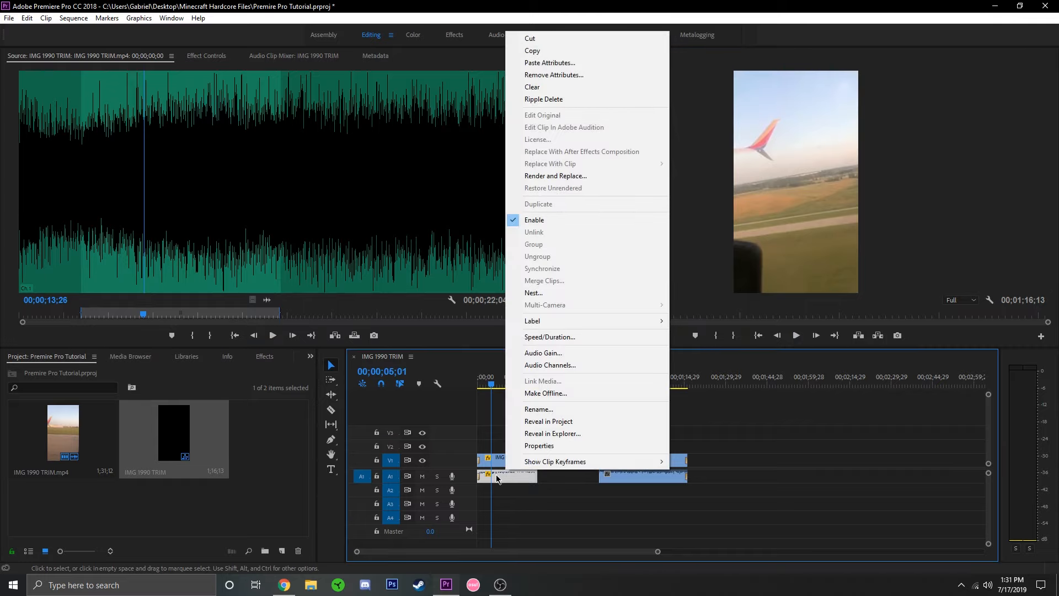
click(498, 476)
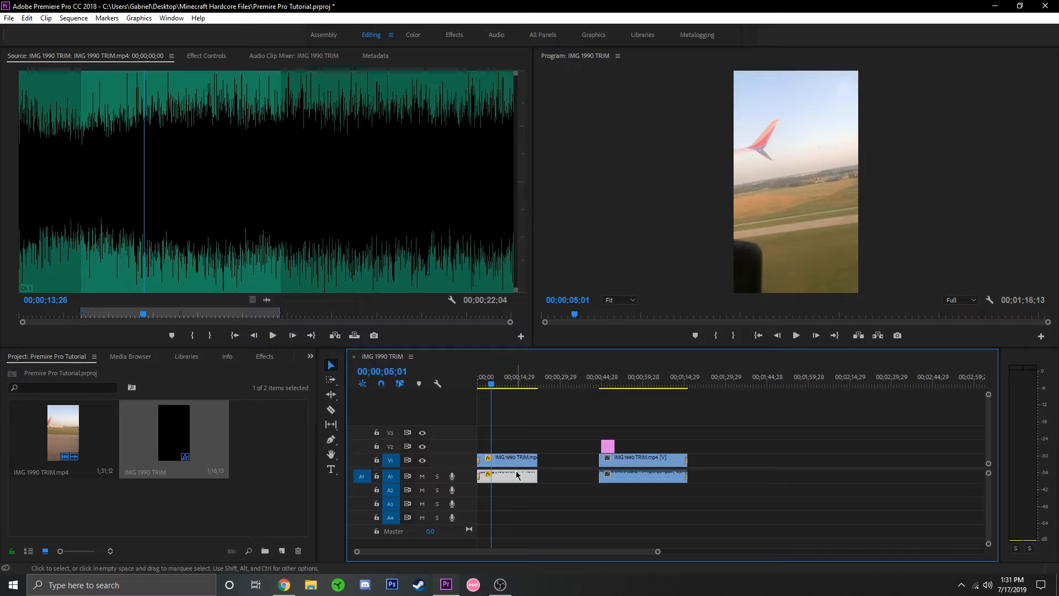
right_click(509, 464)
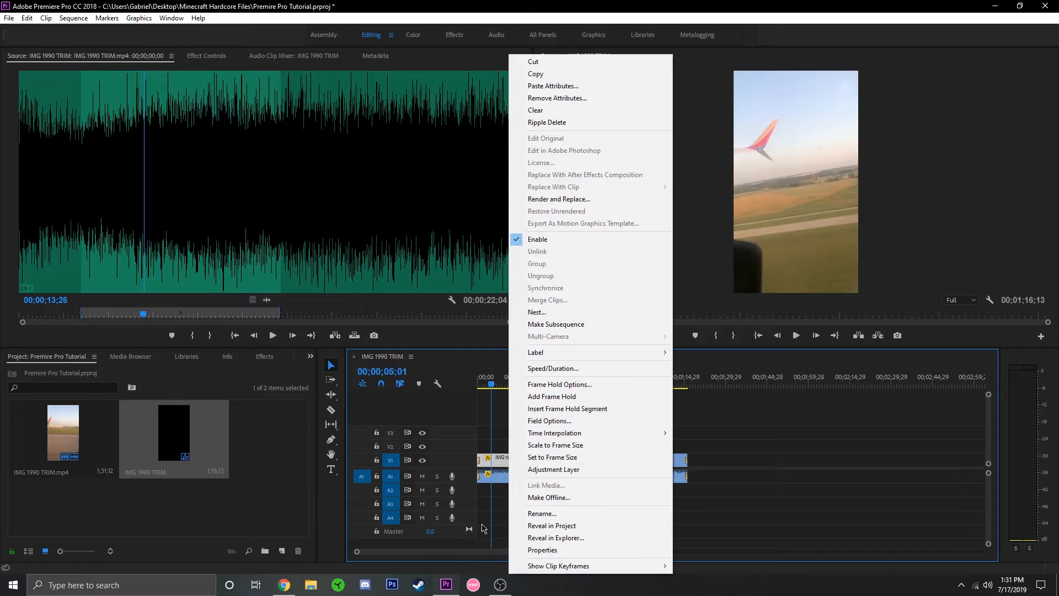
click(485, 499)
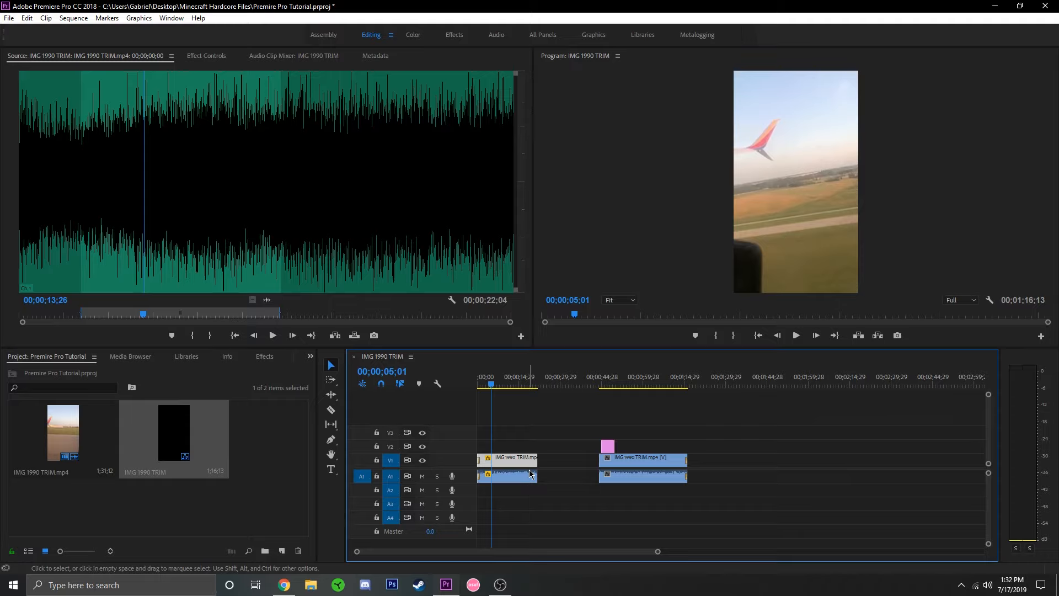
Move the second segment against the shortened first one to close the gap, and place the playhead at about 18 seconds.
double_click(643, 467)
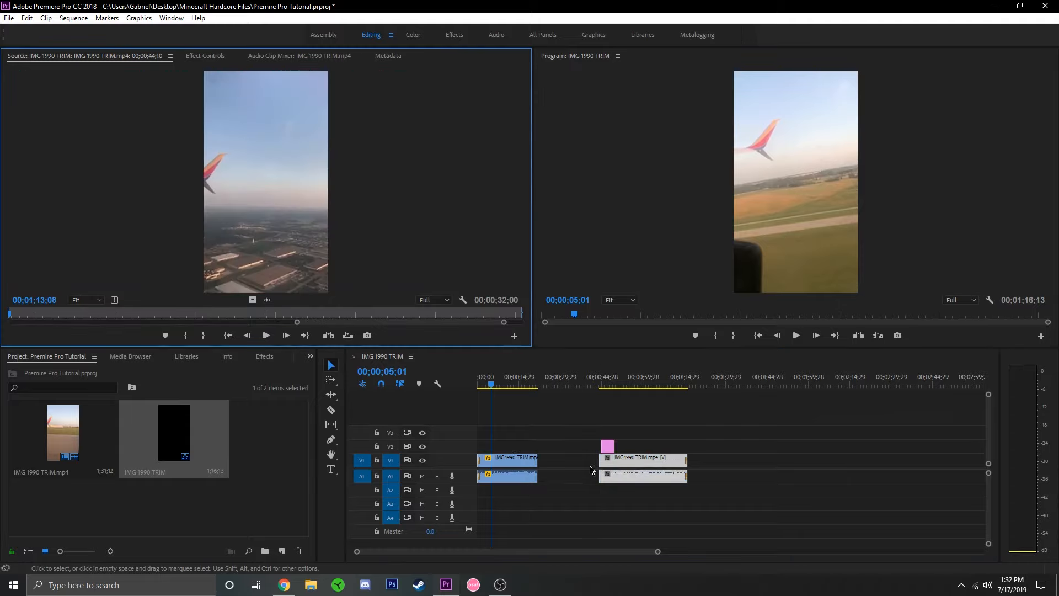
click(625, 468)
drag(626, 468, 564, 467)
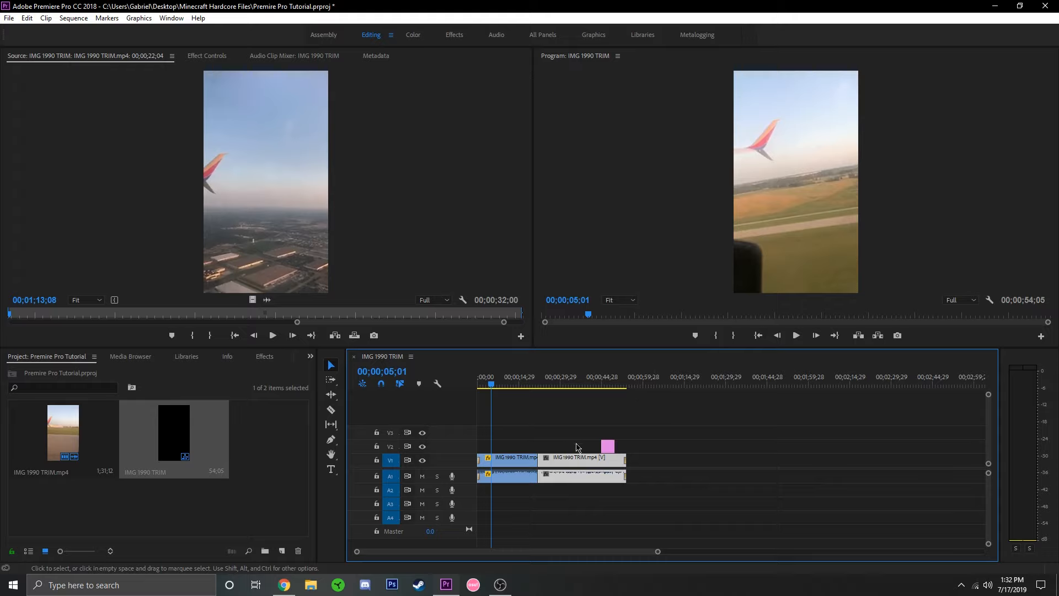
drag(597, 381, 621, 380)
click(529, 387)
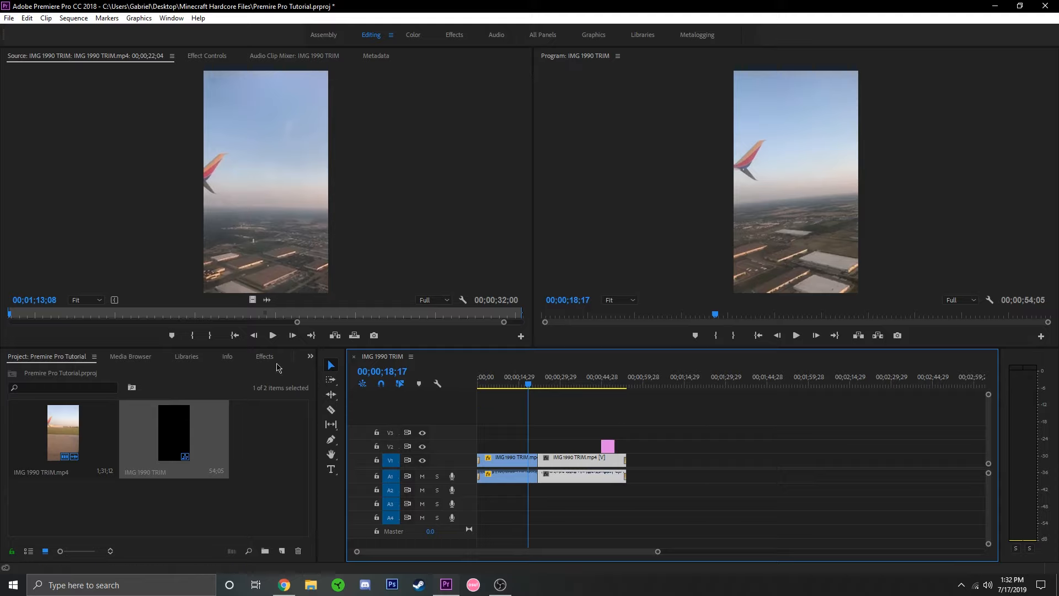
Open the media export settings for the IMG 1990 TRIM sequence.
click(8, 19)
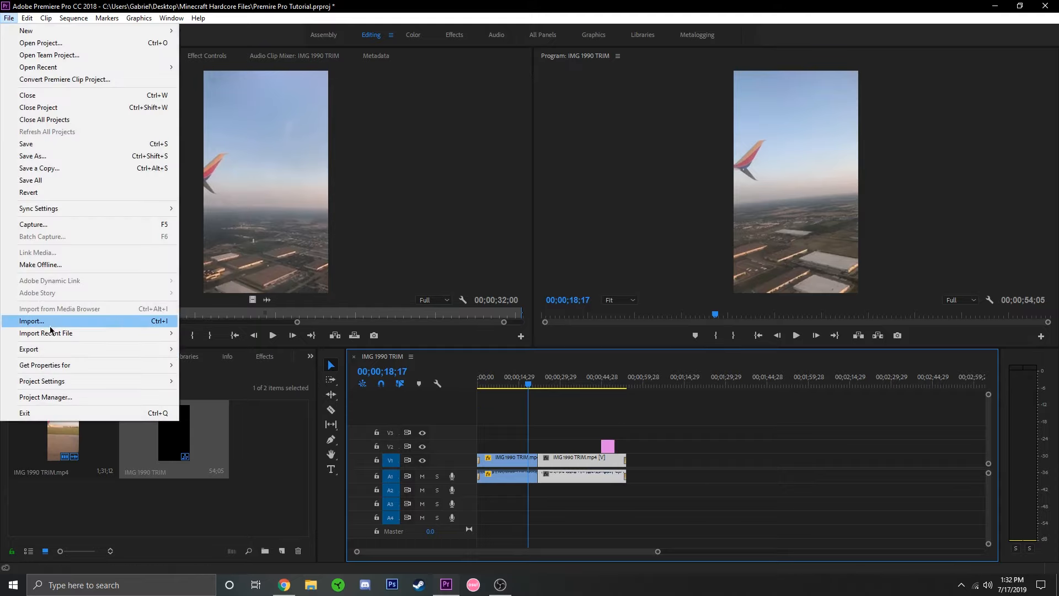
mouse_move(48, 348)
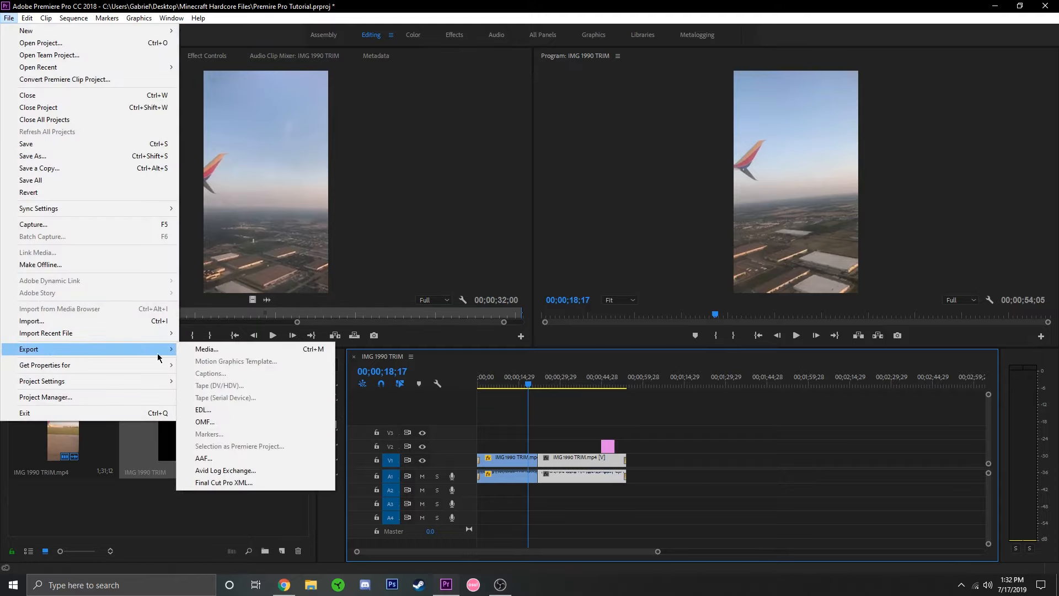
click(231, 352)
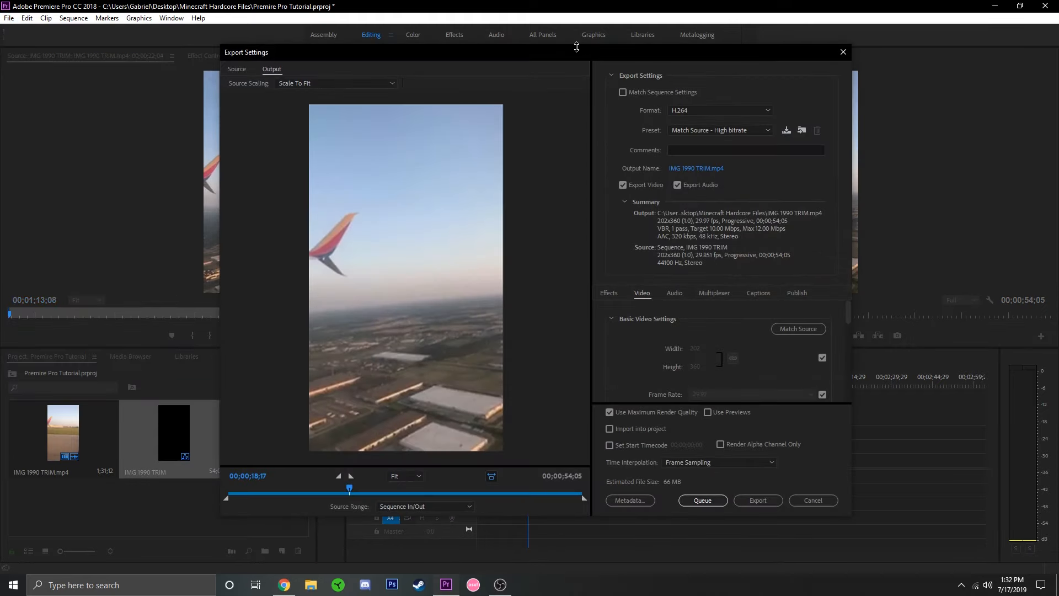
drag(576, 47, 625, 71)
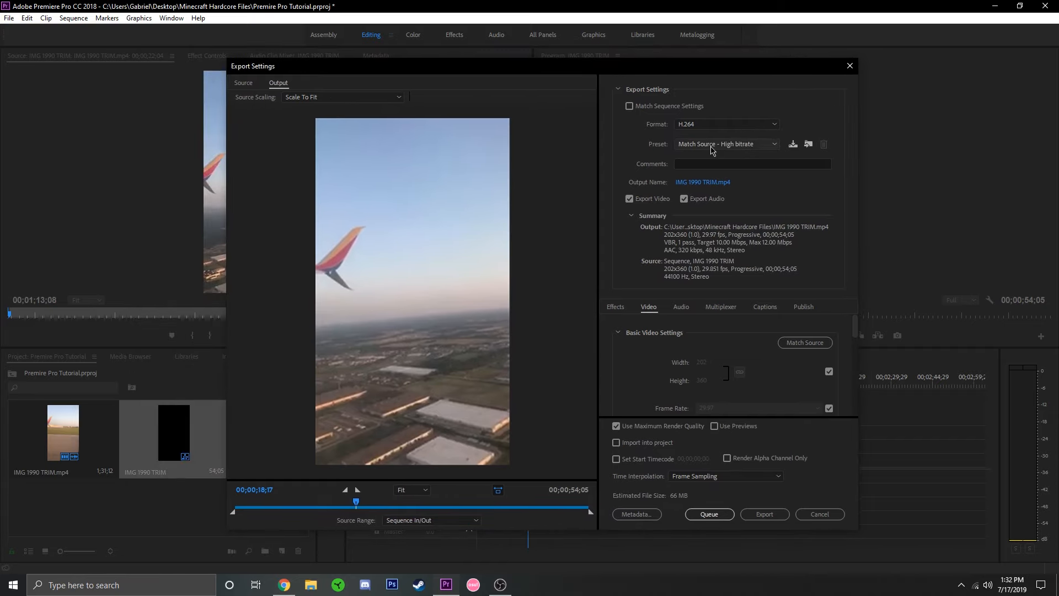
Switch the export preset to YouTube 1080p HD and back to Match Source - High bitrate.
click(711, 148)
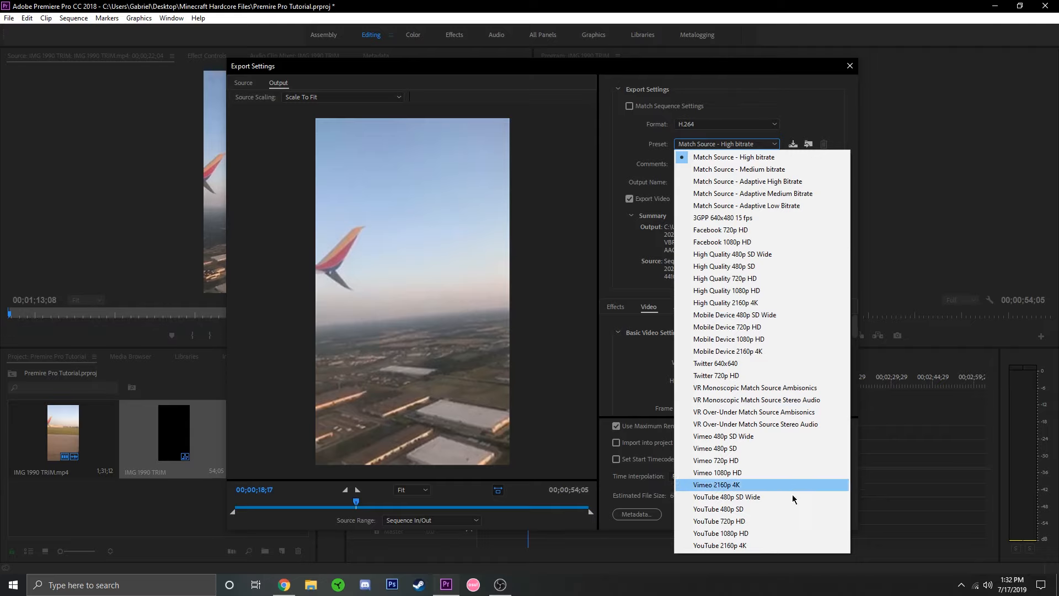
click(768, 535)
click(748, 145)
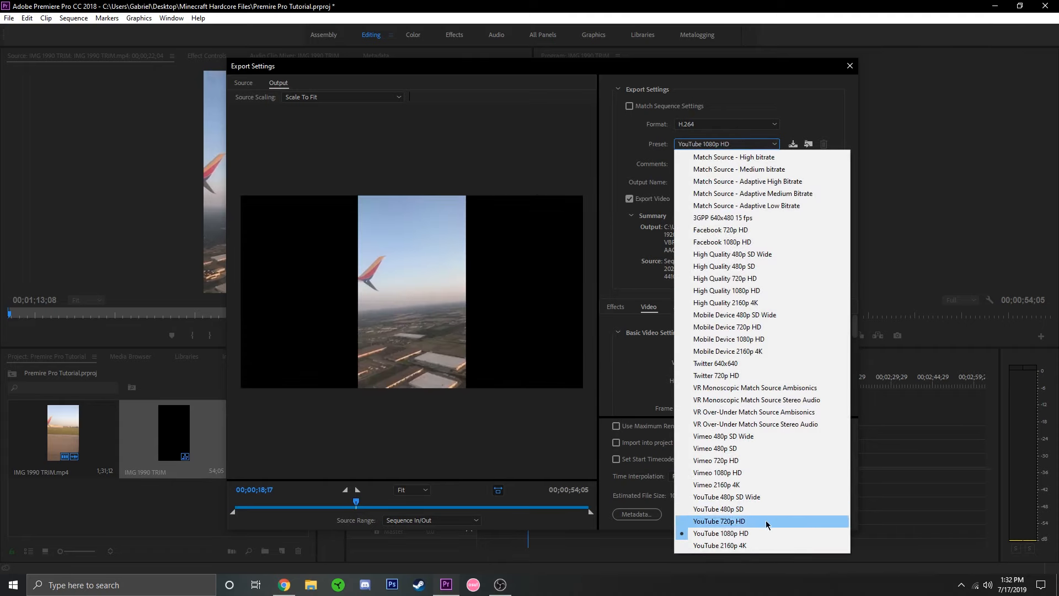
click(747, 157)
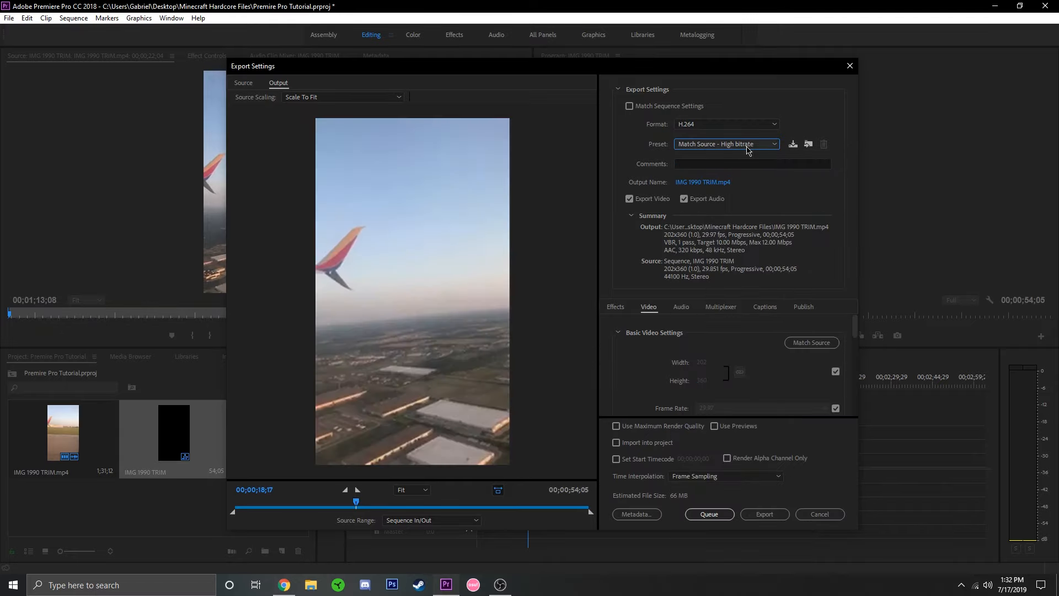
Set the export preset to YouTube 1080p HD.
click(747, 145)
click(725, 147)
click(724, 145)
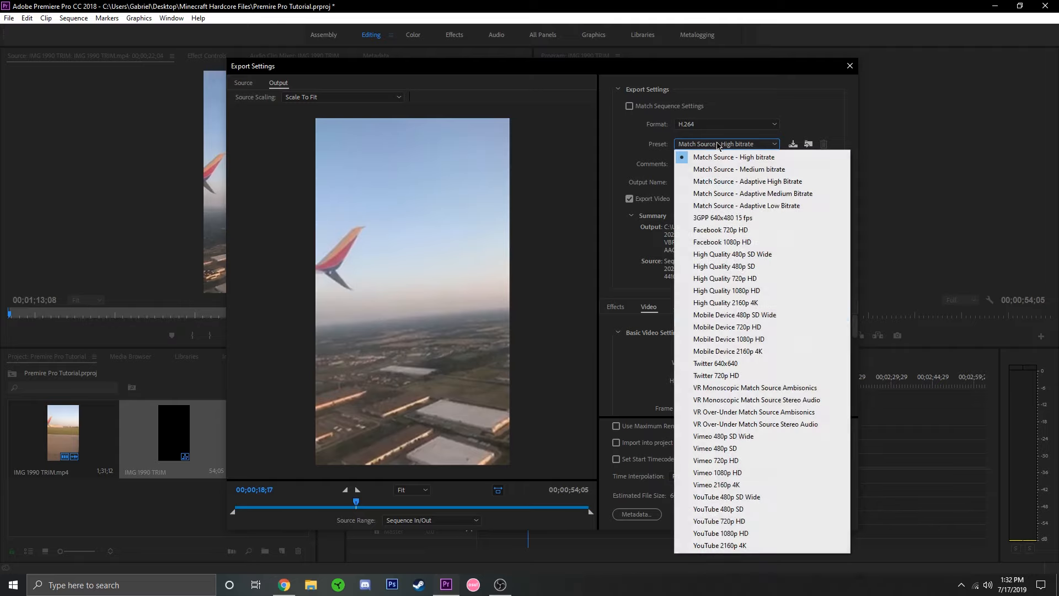
click(739, 531)
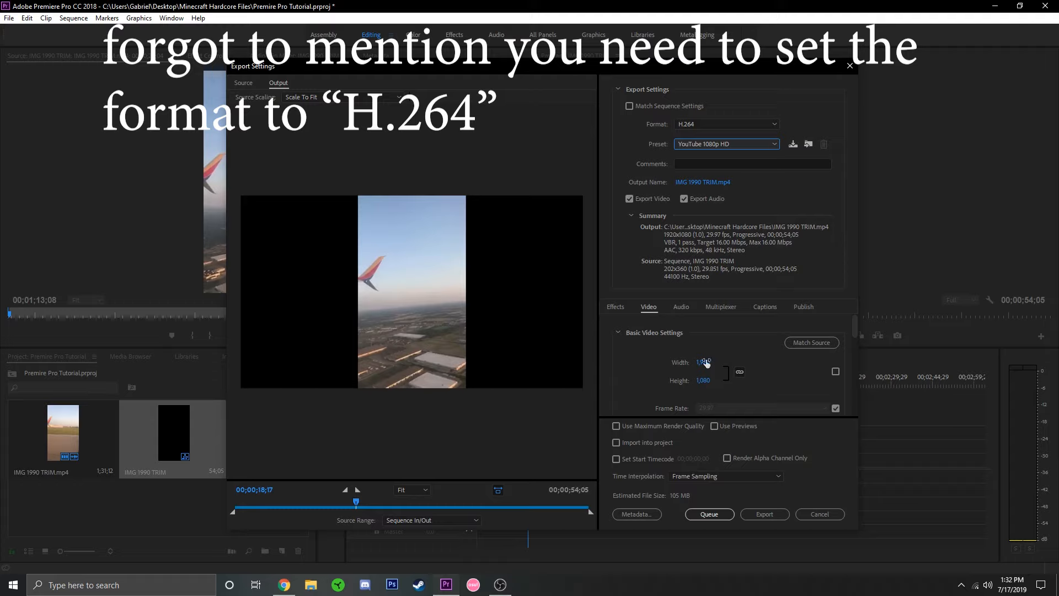
Examine the export's video settings, from frame size and frame rate through the bitrate, advanced and VR options.
scroll(647, 361, down, 1)
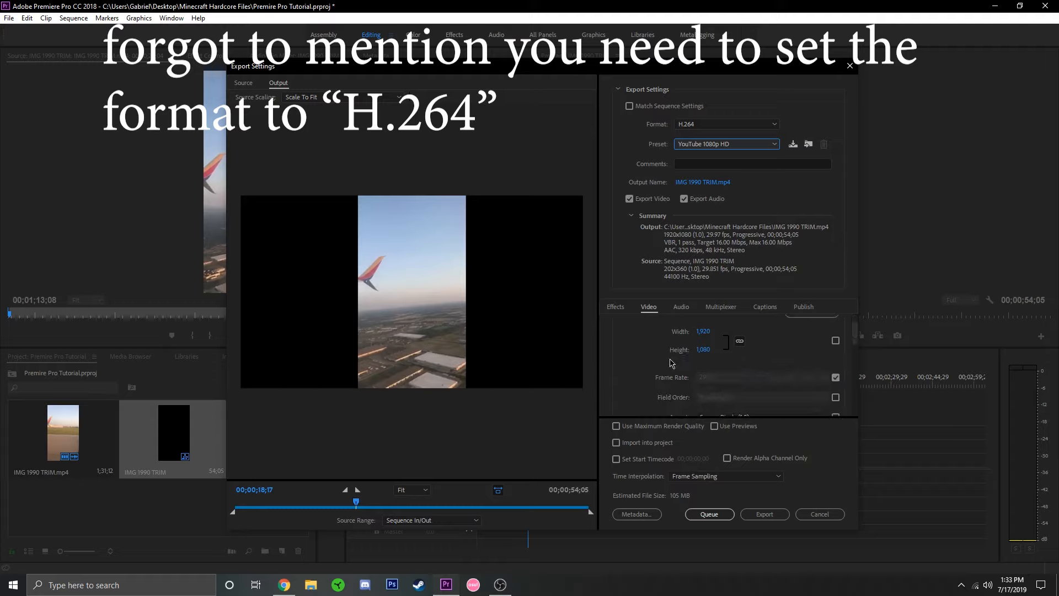
scroll(637, 359, down, 1)
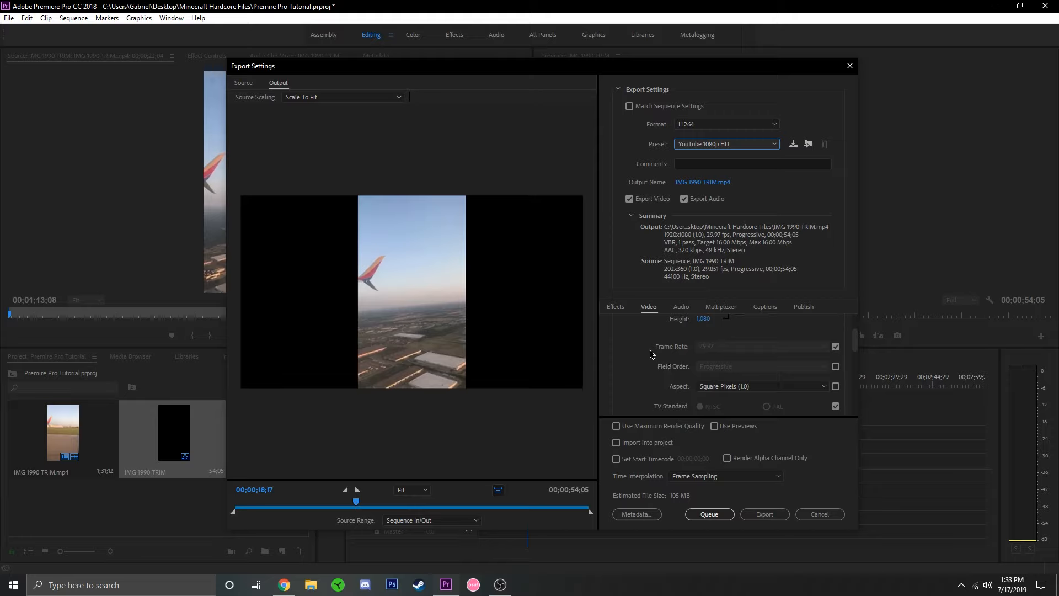
scroll(638, 355, down, 1)
scroll(633, 355, up, 1)
scroll(633, 354, down, 1)
scroll(632, 354, up, 1)
scroll(633, 354, down, 1)
scroll(633, 354, up, 1)
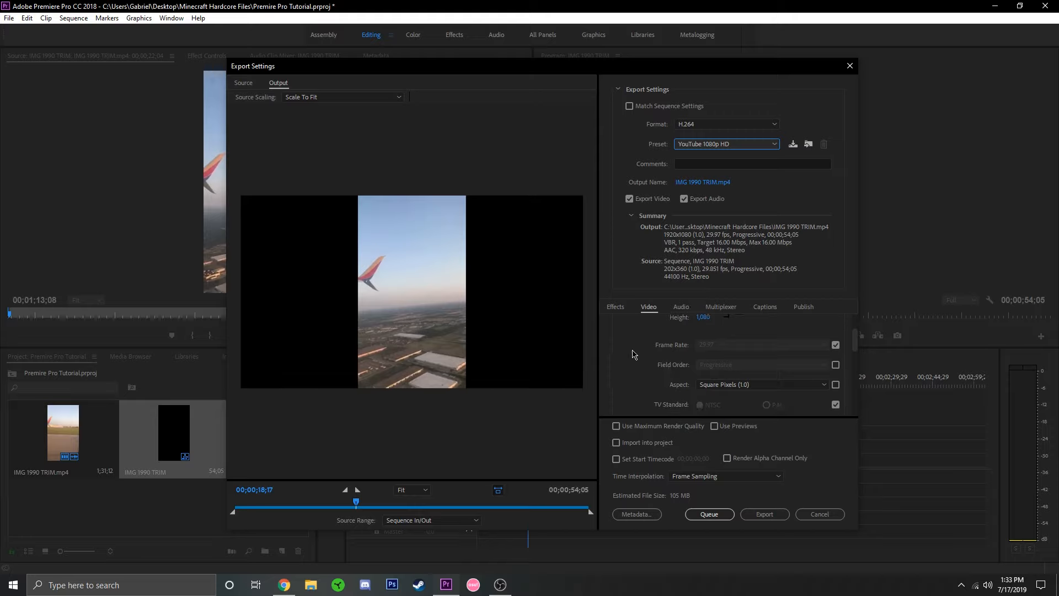
scroll(633, 355, up, 1)
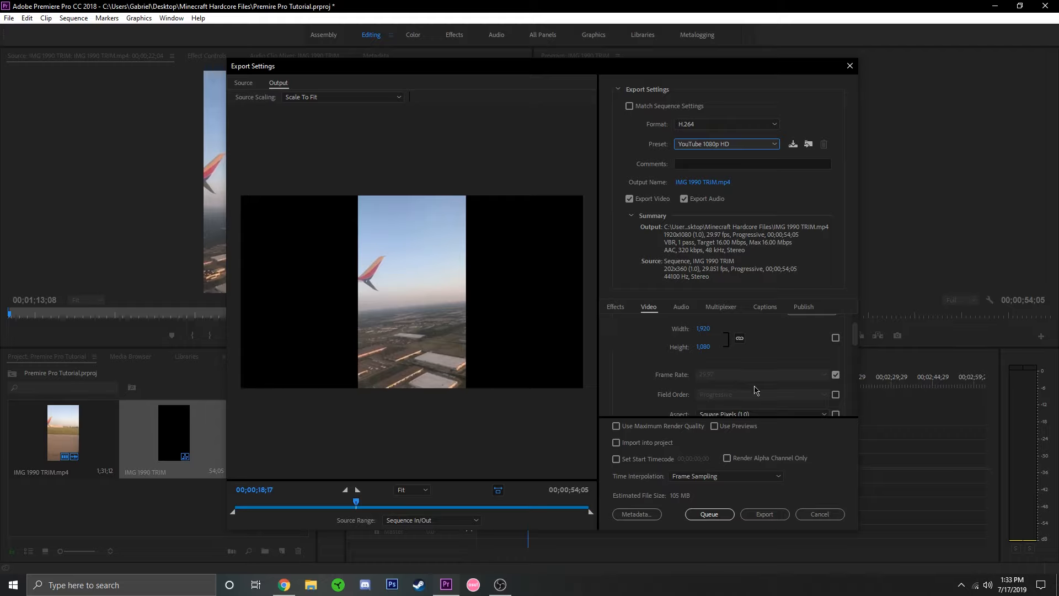
scroll(650, 353, down, 3)
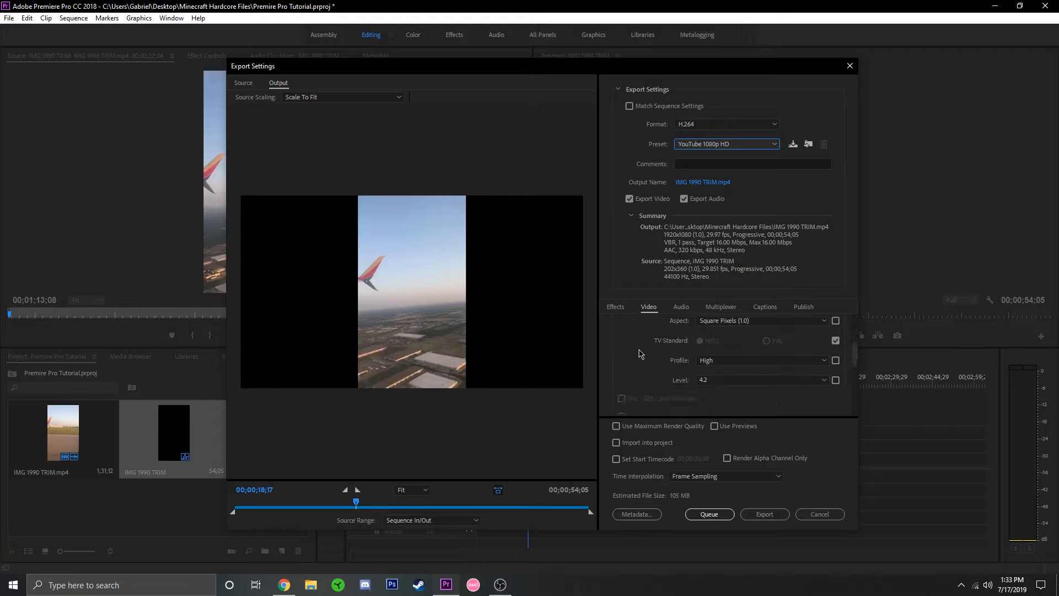
scroll(643, 353, down, 3)
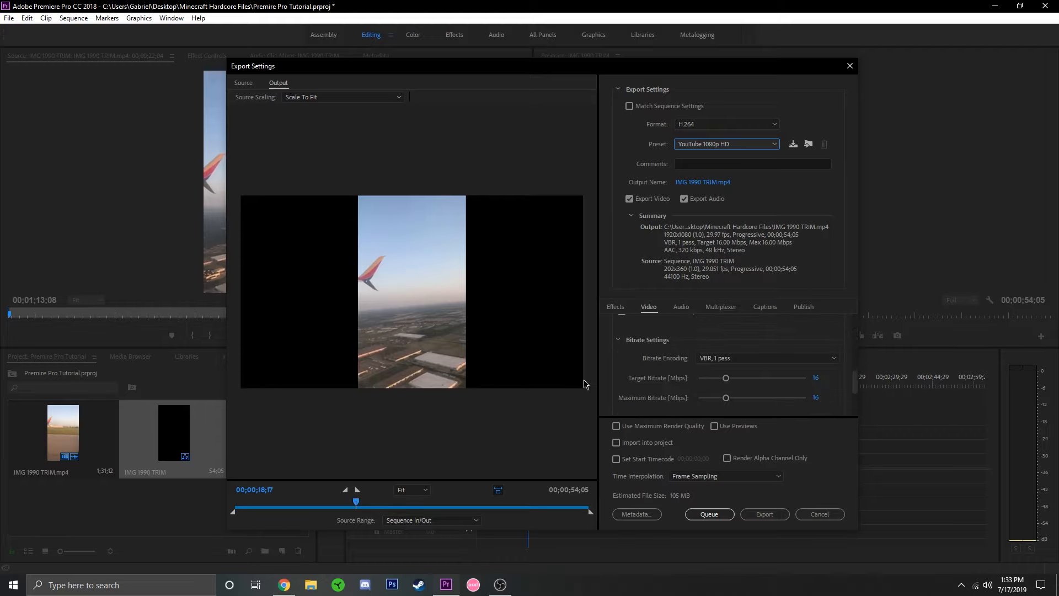
scroll(630, 367, down, 1)
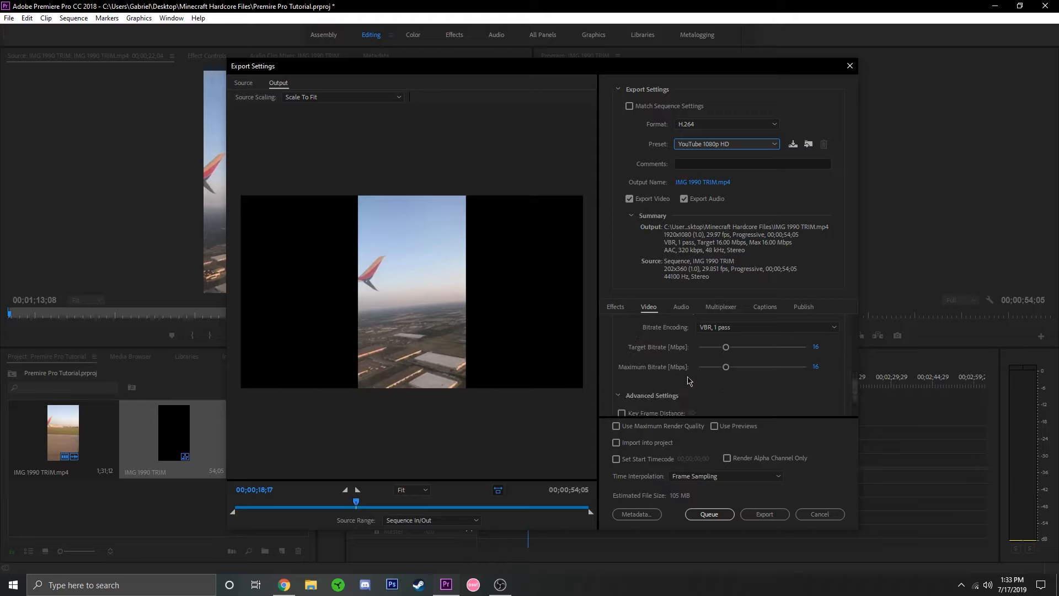
scroll(670, 373, down, 1)
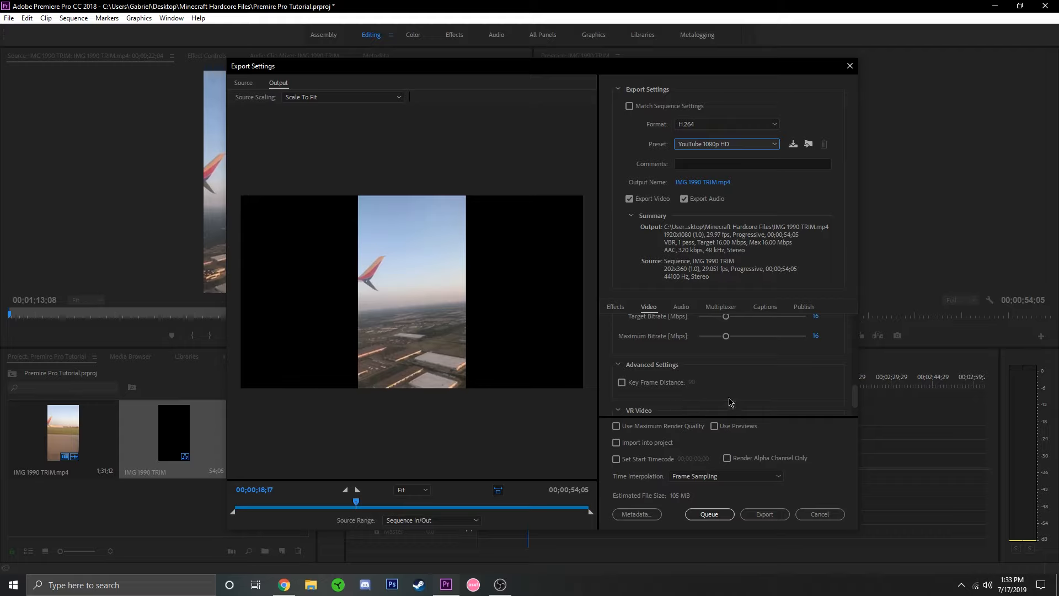
scroll(722, 397, down, 1)
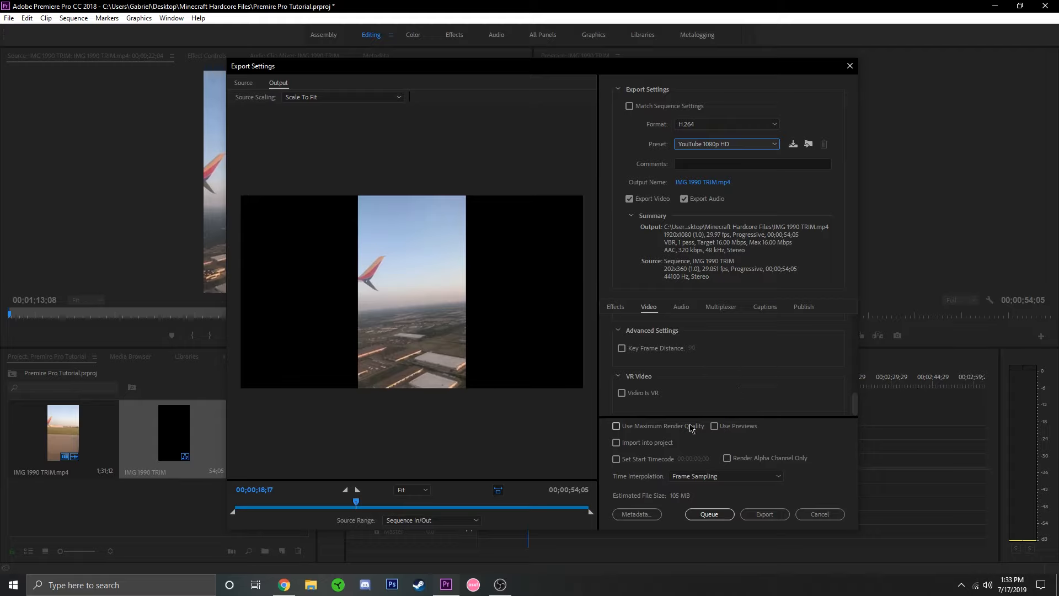
Turn on Use Maximum Render Quality for the export.
click(643, 427)
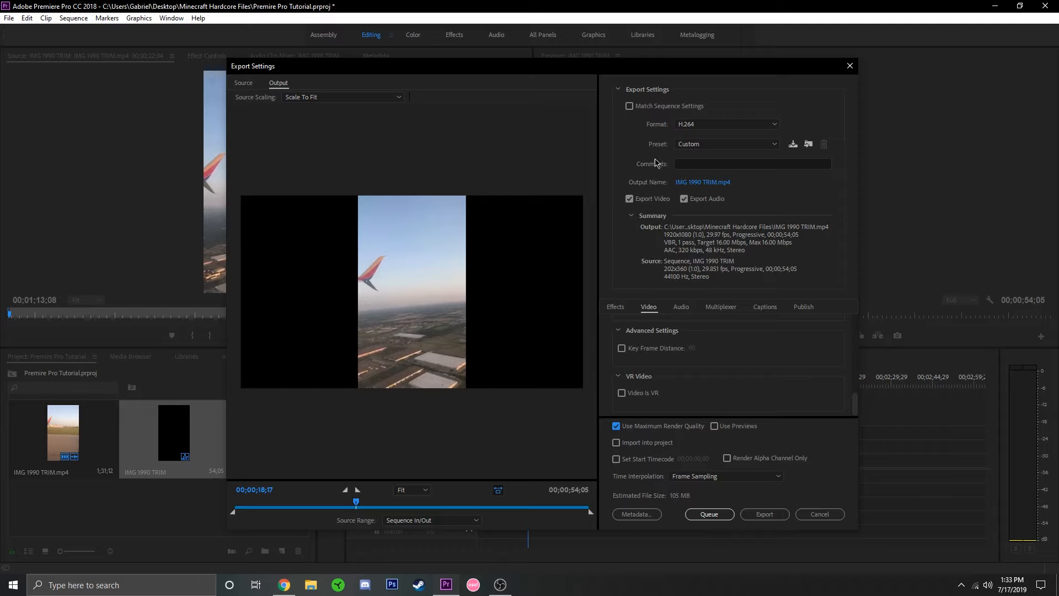
Set the export's output location to the AutomaticSolution Software folder in Documents, with the file name IMG 1990 TRIM.mp4.
click(700, 182)
click(743, 83)
click(701, 182)
click(276, 170)
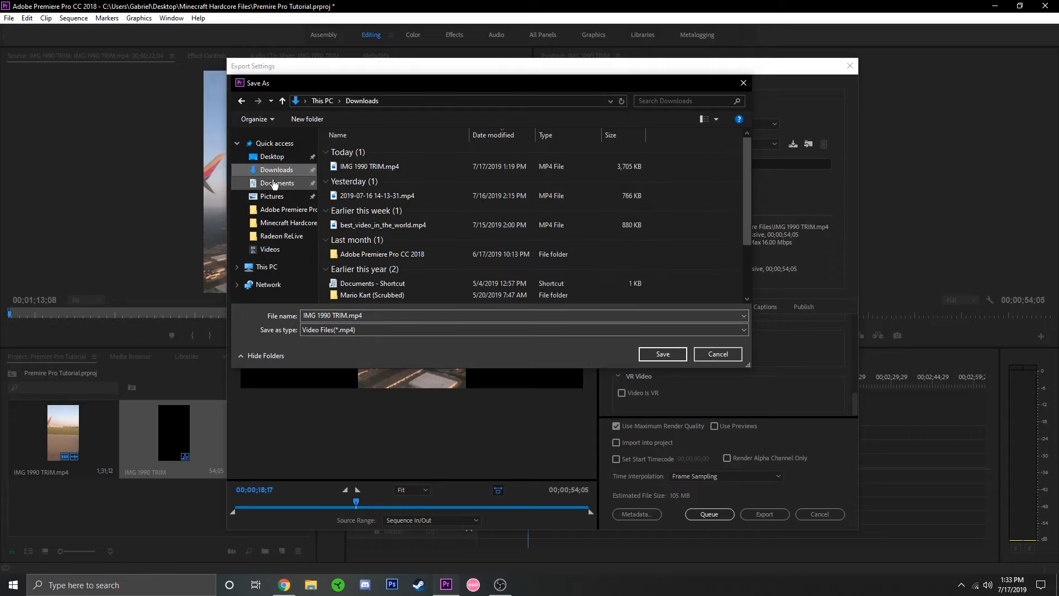
click(276, 183)
double_click(364, 201)
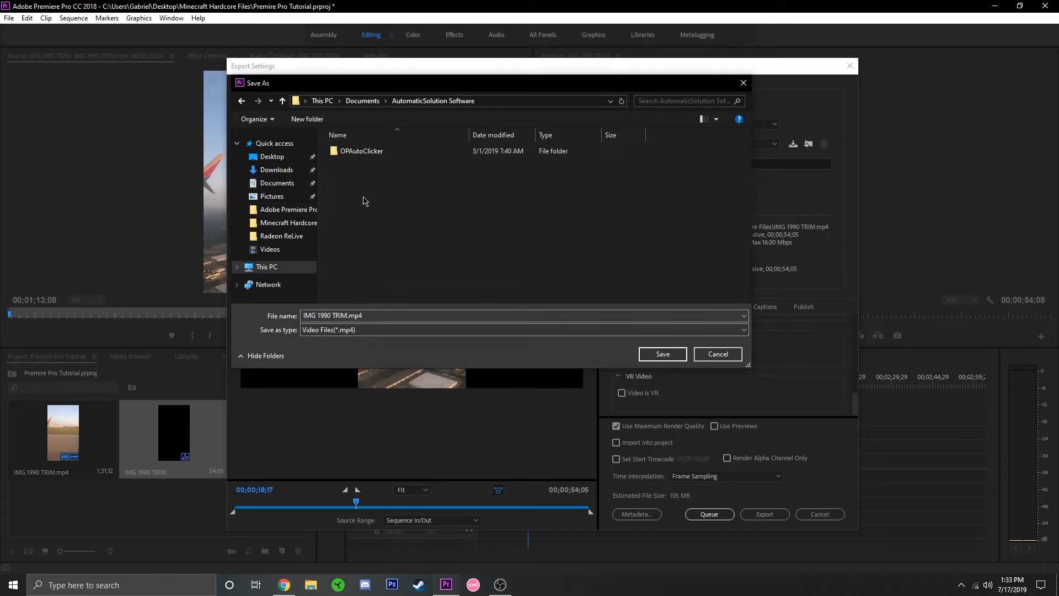
click(656, 356)
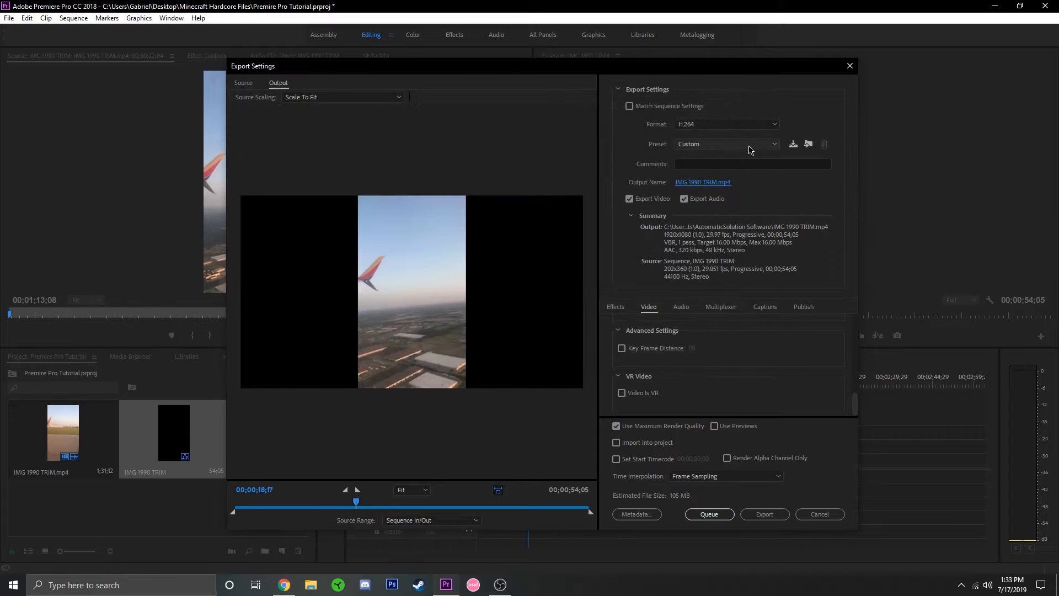
Set the output location of IMG 1990 TRIM.mp4 to the Desktop and start the export.
click(716, 182)
click(274, 157)
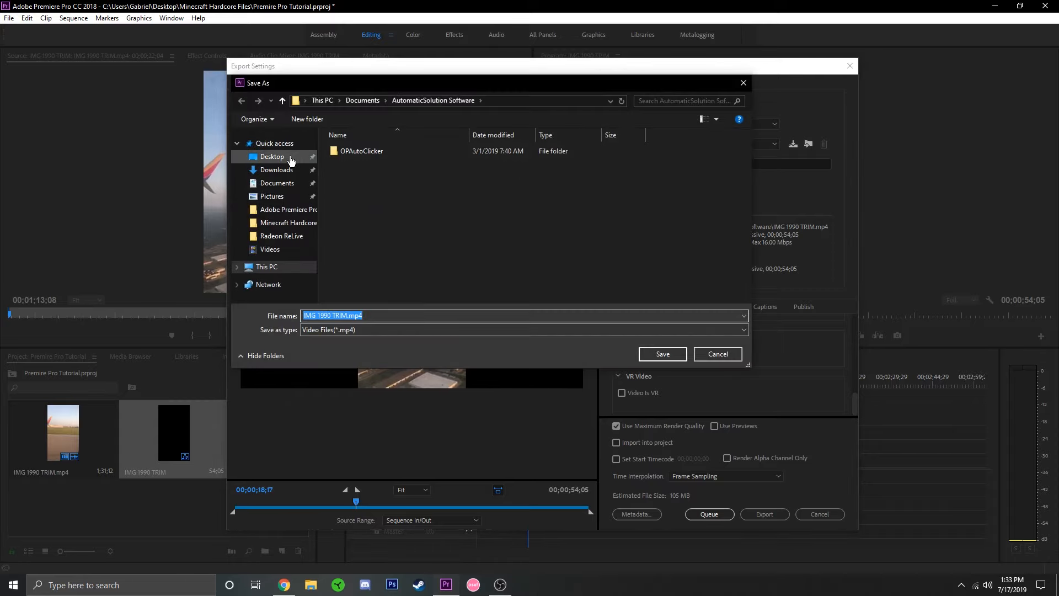
click(660, 351)
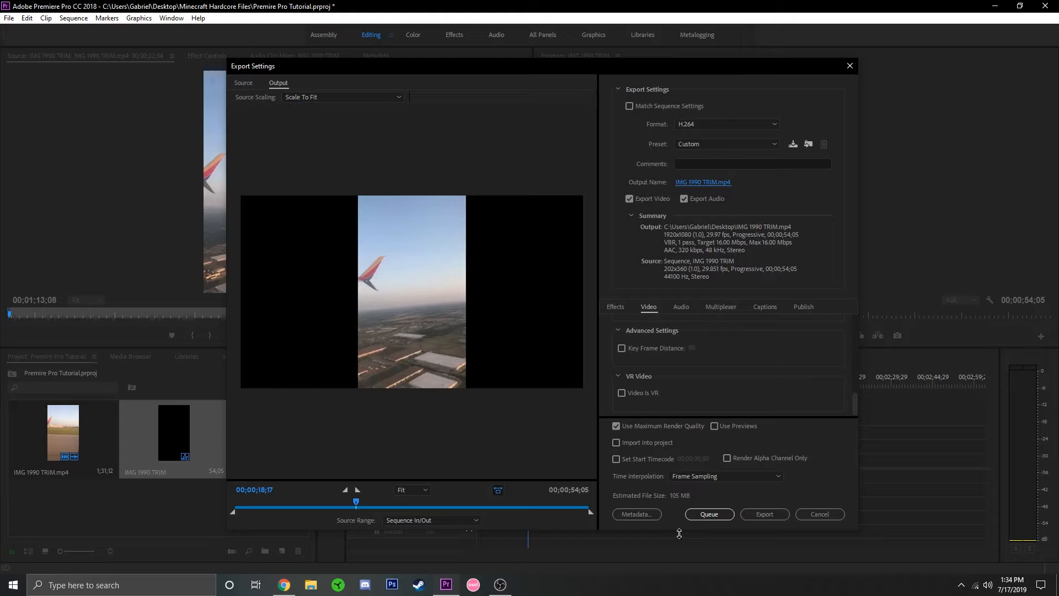
click(764, 514)
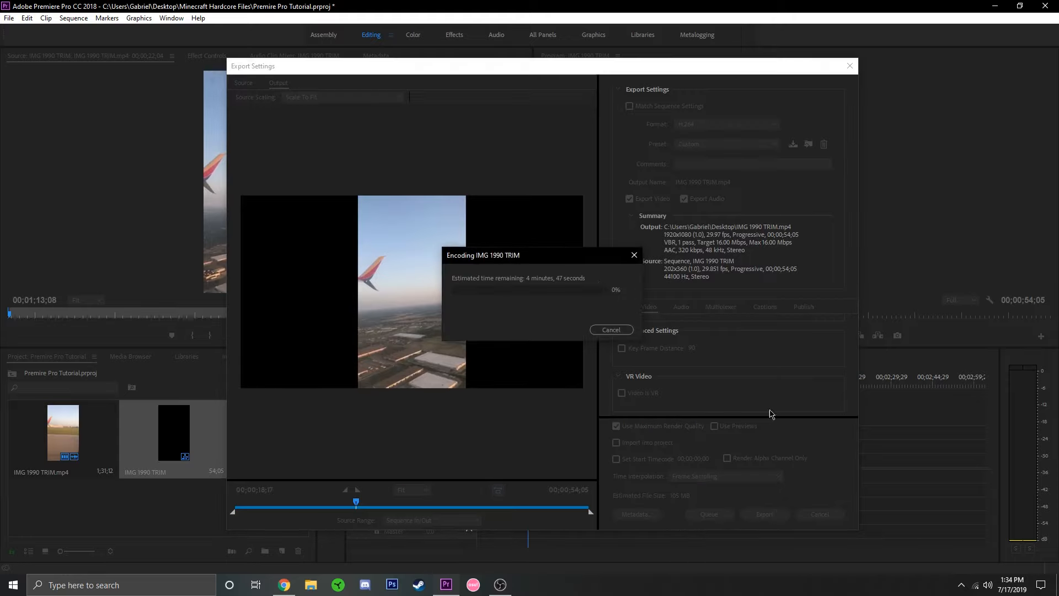